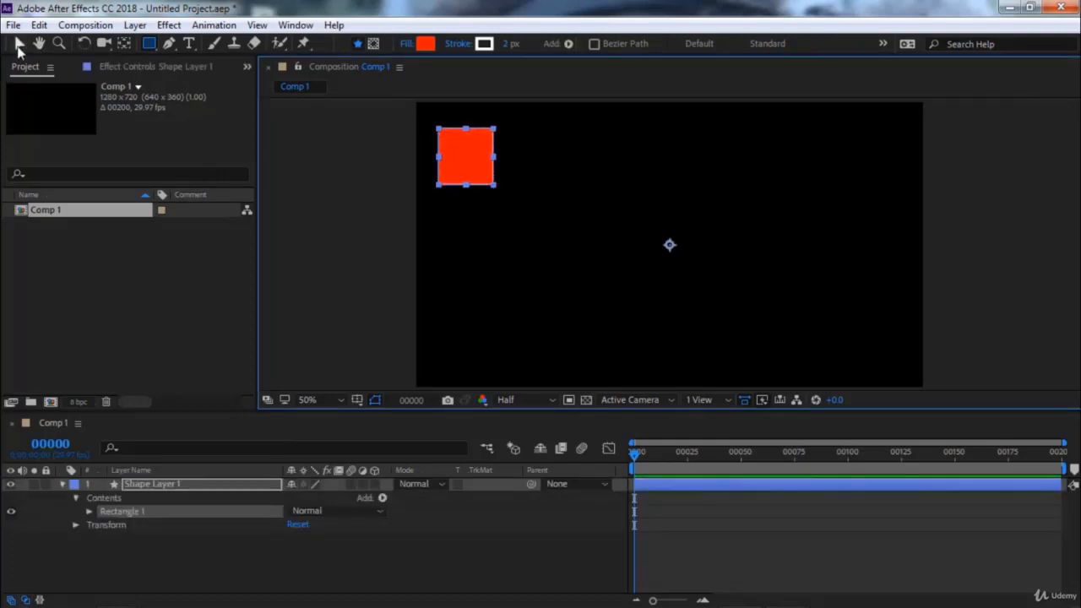
Duplicate Shape Layer 1 and move the copy of the red square 200 px straight down, to Position 640, 560
{"action": "left_click", "coordinate": [18, 46]}
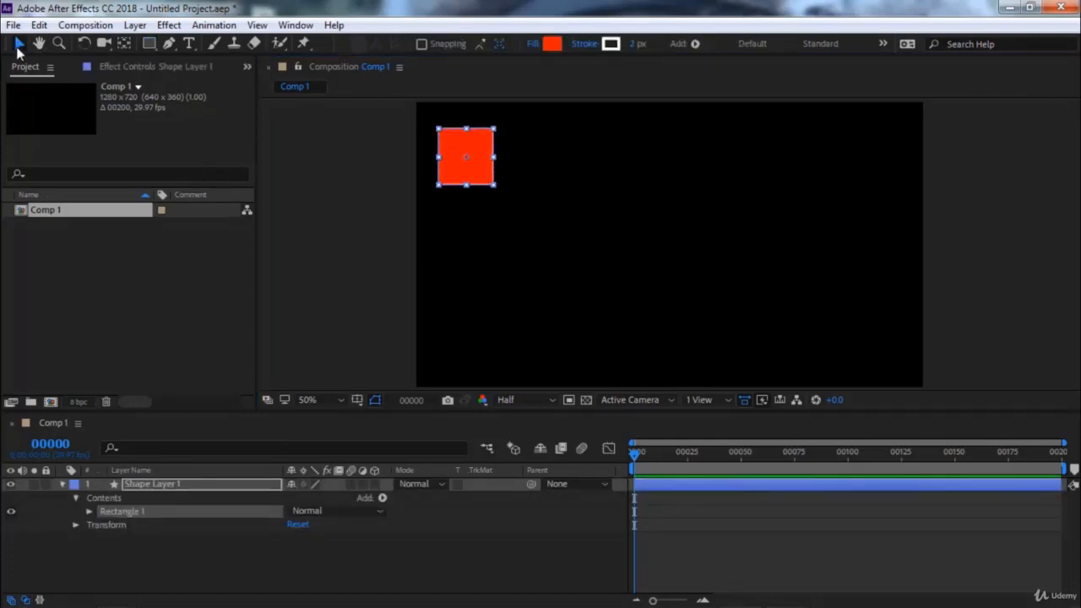
{"action": "left_click", "coordinate": [179, 488]}
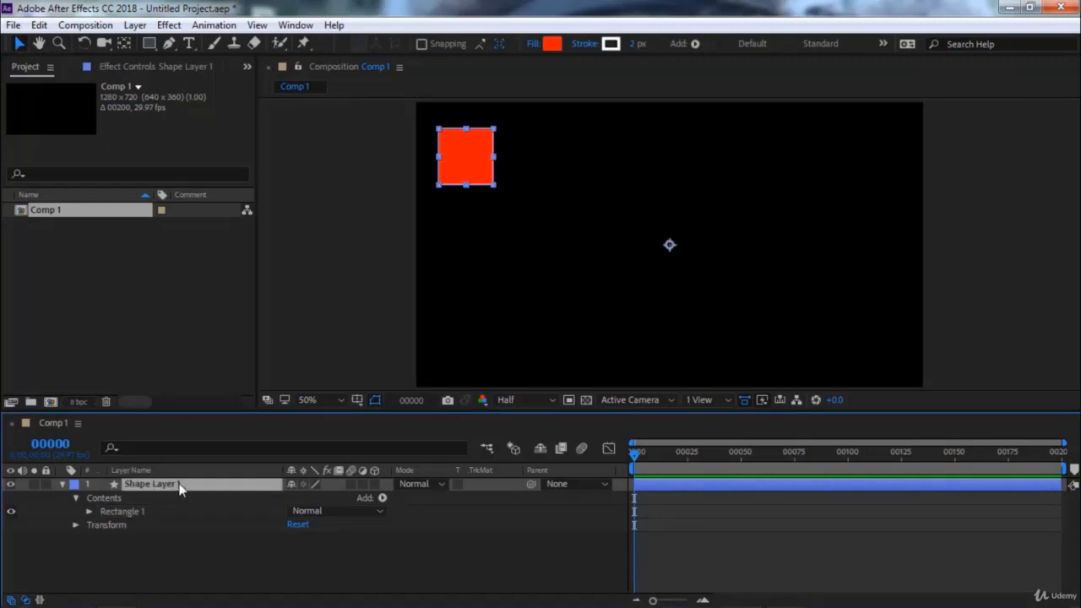
{"action": "key", "text": "ctrl+d"}
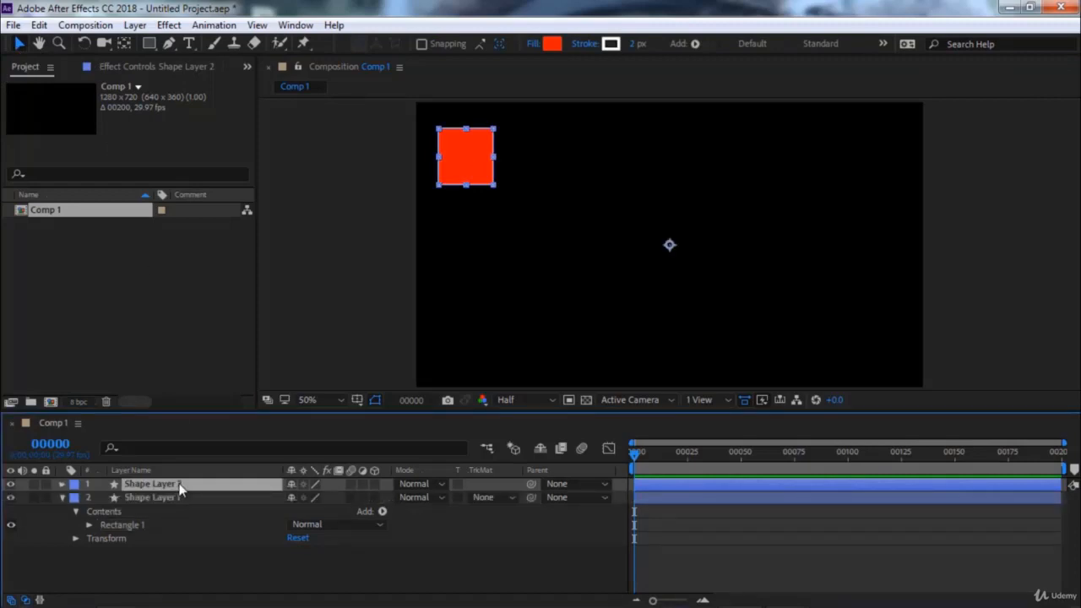
{"action": "key", "text": "shift+Down"}
{"action": "key", "text": "shift+Down"}
{"action": "key", "text": "shift+Down"}
{"action": "key", "text": "shift+Down"}
{"action": "key", "text": "shift+Down"}
{"action": "key", "text": "shift+Down"}
{"action": "key", "text": "shift+Down"}
{"action": "key", "text": "shift+Down"}
{"action": "key", "text": "shift+Down"}
{"action": "key", "text": "shift+Down"}
{"action": "key", "text": "shift+Down"}
{"action": "key", "text": "shift+Down"}
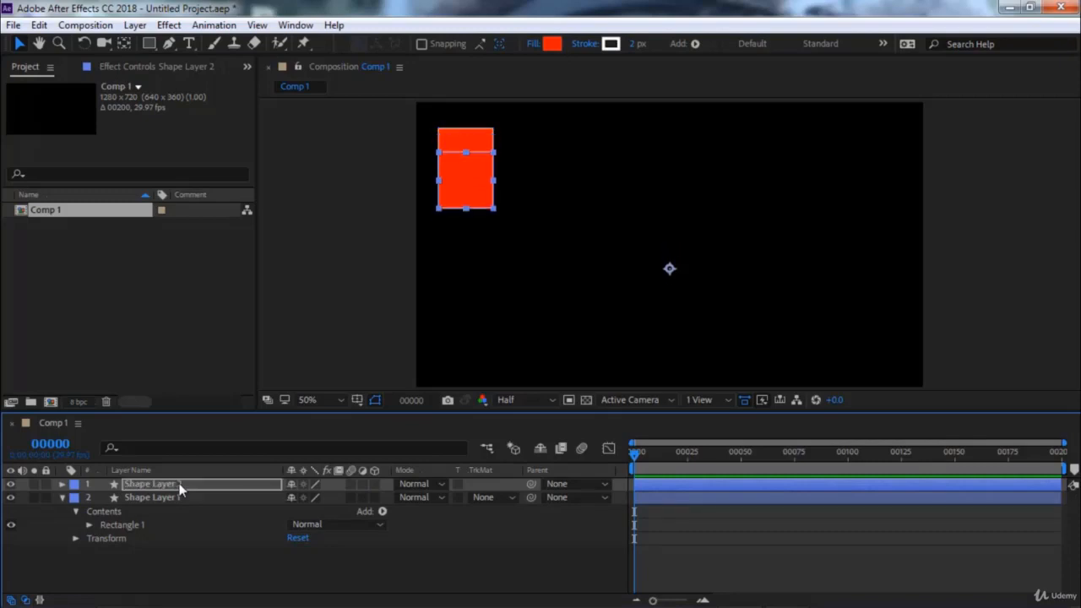
{"action": "key", "text": "shift+Down"}
{"action": "key", "text": "shift+Down"}
{"action": "key", "text": "shift+Down"}
{"action": "key", "text": "shift+Down"}
{"action": "key", "text": "shift+Down"}
{"action": "key", "text": "shift+Down"}
{"action": "key", "text": "shift+Down"}
{"action": "key", "text": "shift+Down"}
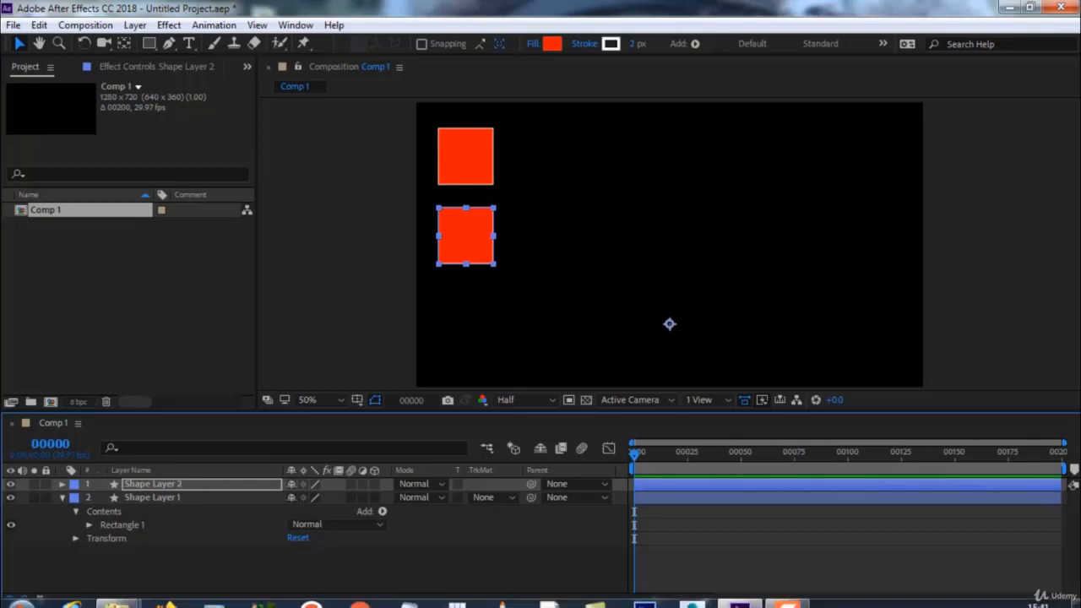
Duplicate Shape Layer 2 and move the copied square 200 px straight down, to Position 640, 760
{"action": "left_click", "coordinate": [184, 486]}
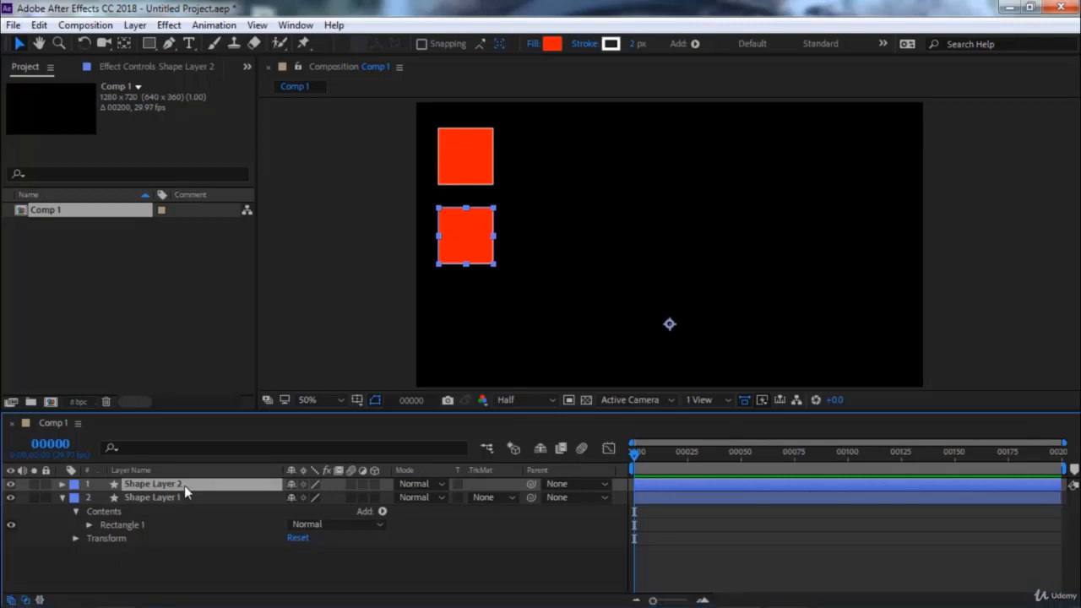
{"action": "key", "text": "ctrl+d"}
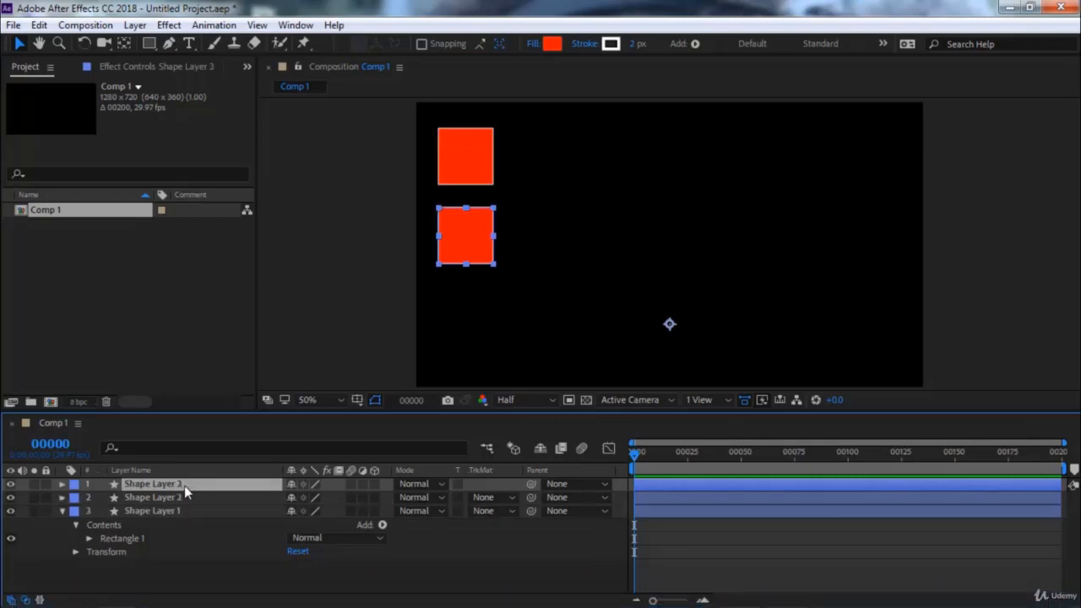
{"action": "key", "text": "shift+Down"}
{"action": "key", "text": "shift+Down"}
{"action": "key", "text": "shift+Down"}
{"action": "key", "text": "shift+Down"}
{"action": "key", "text": "shift+Down"}
{"action": "key", "text": "shift+Down"}
{"action": "key", "text": "shift+Down"}
{"action": "key", "text": "shift+Down"}
{"action": "key", "text": "shift+Down"}
{"action": "key", "text": "shift+Down"}
{"action": "key", "text": "shift+Down"}
{"action": "key", "text": "shift+Down"}
{"action": "key", "text": "shift+Down"}
{"action": "key", "text": "shift+Down"}
{"action": "key", "text": "shift+Down"}
{"action": "key", "text": "shift+Down"}
{"action": "key", "text": "shift+Down"}
{"action": "key", "text": "shift+Down"}
{"action": "key", "text": "shift+Down"}
{"action": "key", "text": "shift+Down"}
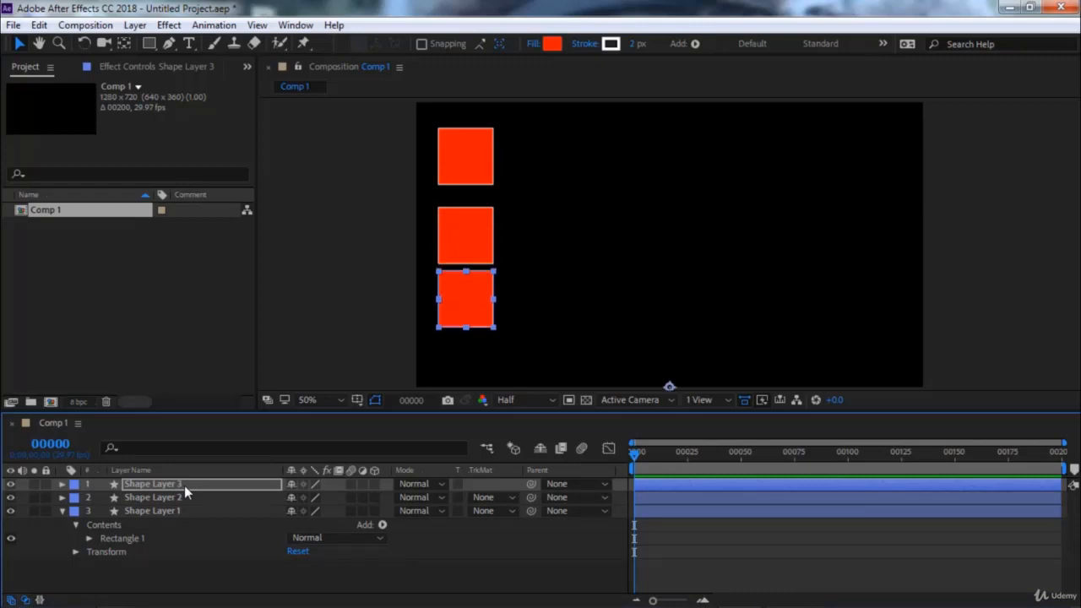
{"action": "left_click", "coordinate": [281, 571]}
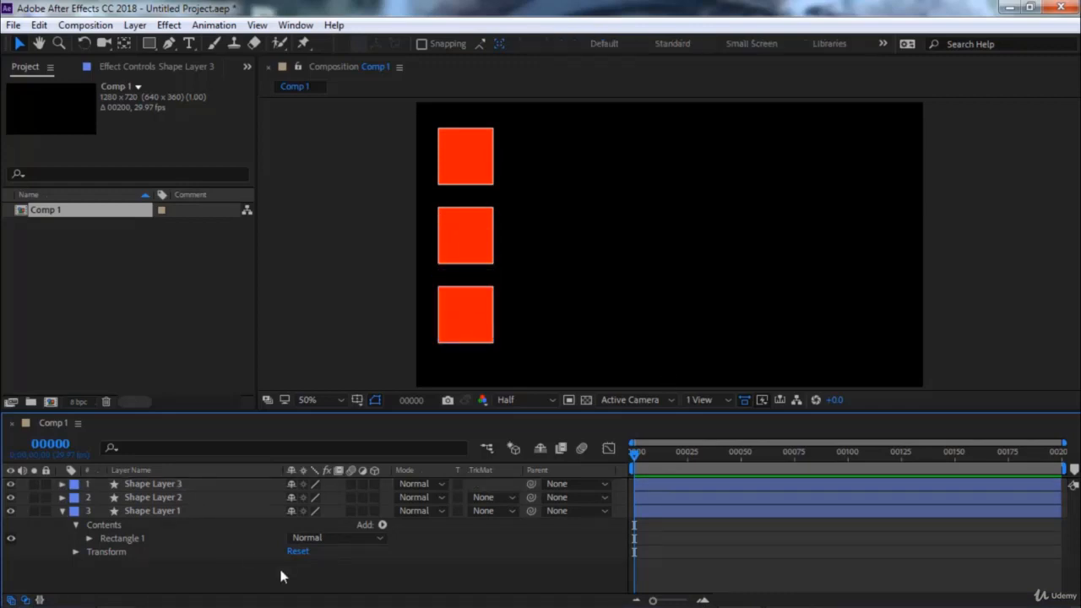
Reveal the Position property of all three shape layers and set Position keyframes for them at frame 0
{"action": "left_click", "coordinate": [164, 486]}
{"action": "left_click", "coordinate": [172, 512], "text": "shift"}
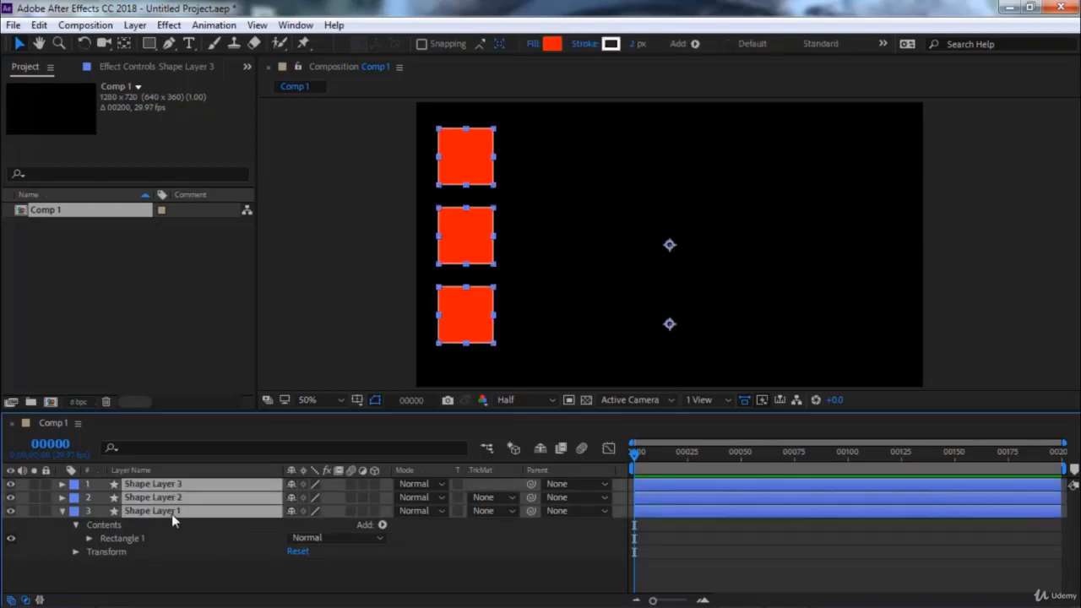
{"action": "key", "text": "p"}
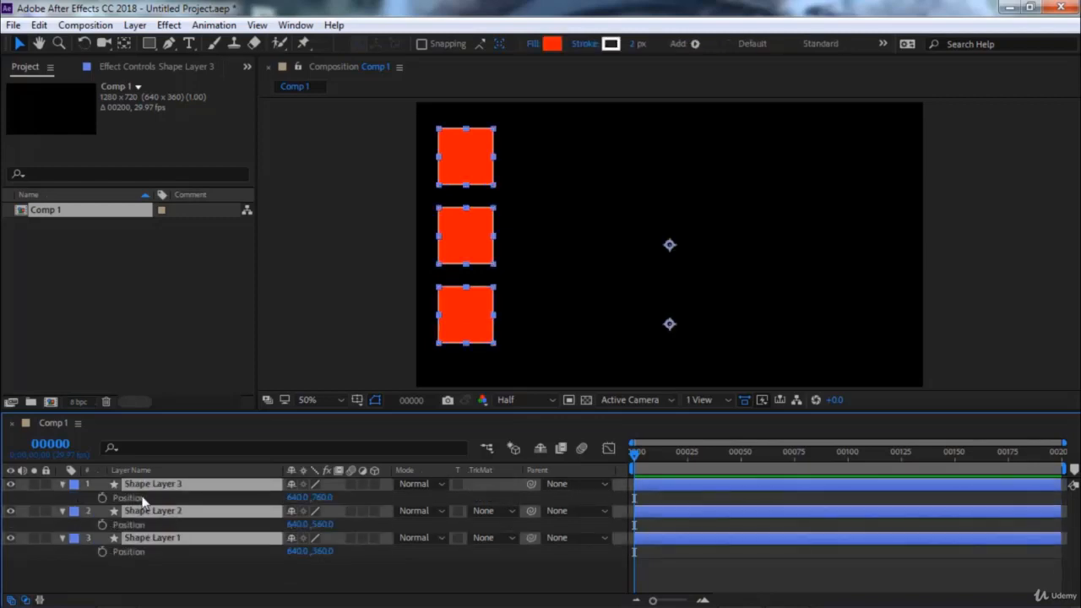
{"action": "left_click", "coordinate": [141, 498]}
{"action": "left_click", "coordinate": [143, 553], "text": "ctrl"}
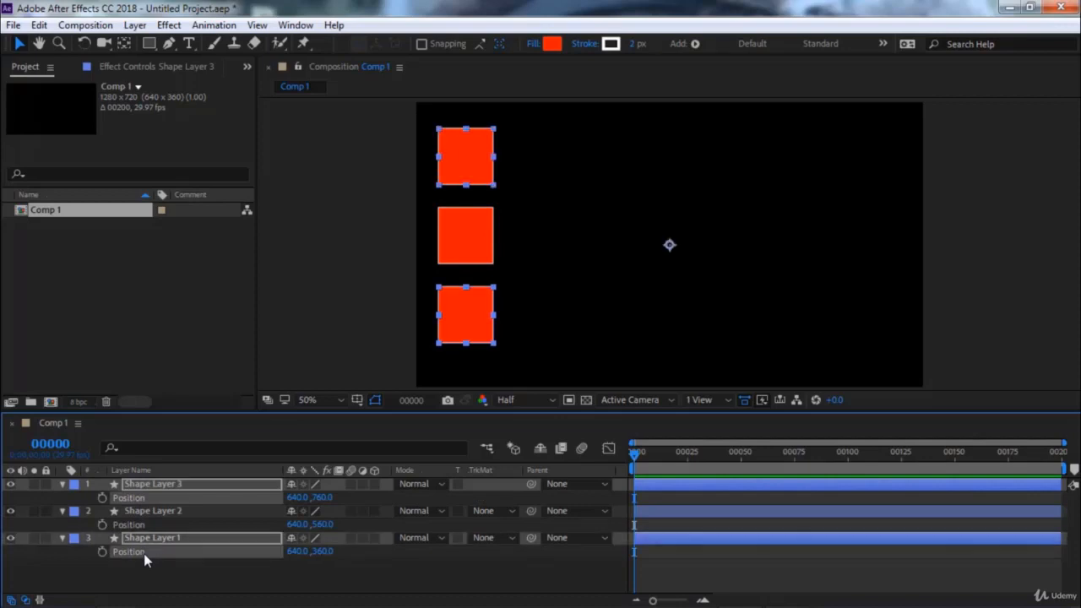
{"action": "left_click", "coordinate": [141, 525], "text": "ctrl"}
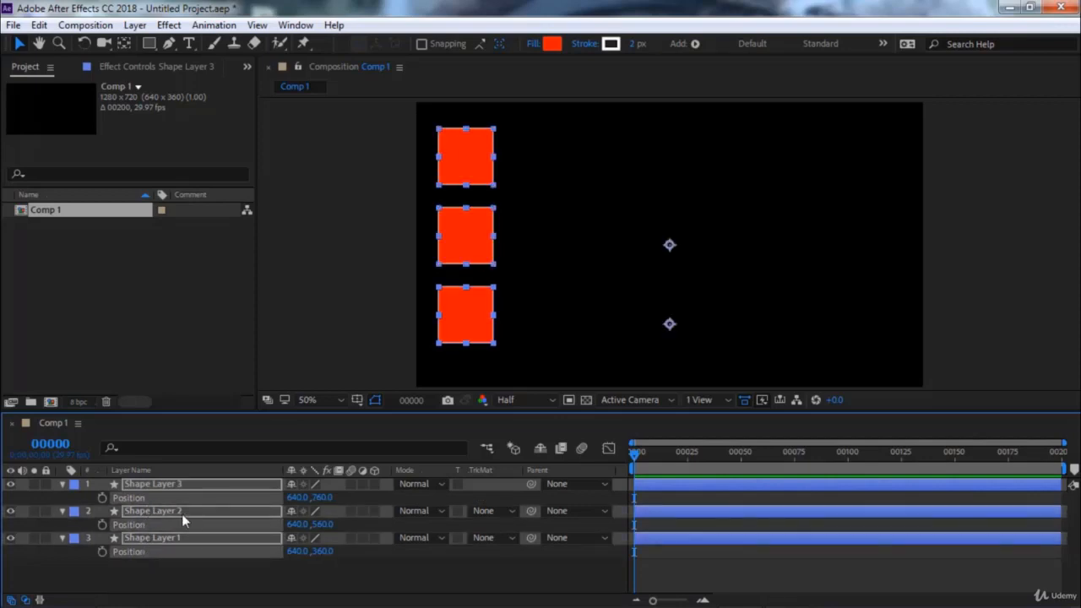
{"action": "left_click", "coordinate": [101, 497]}
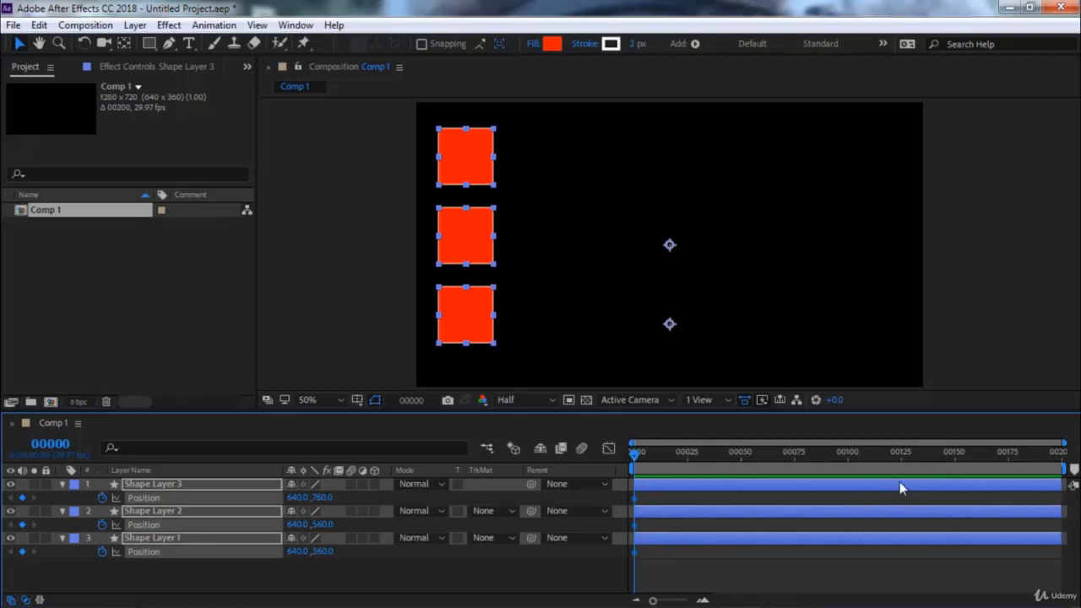
Set the duration of Comp 1 to 100 frames in the composition settings
{"action": "left_click", "coordinate": [991, 454]}
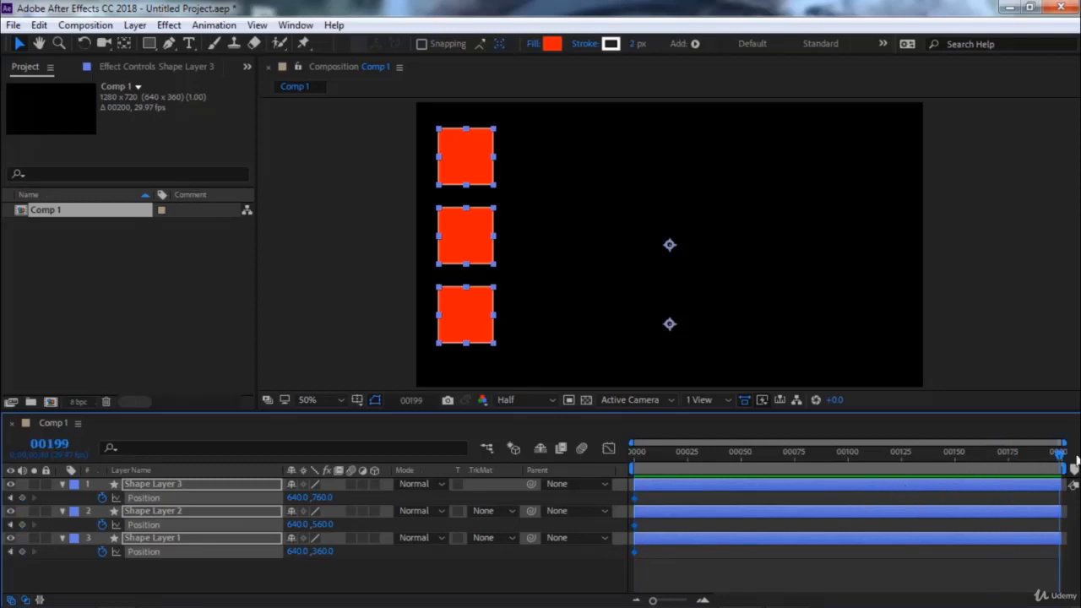
{"action": "left_click_drag", "start_coordinate": [1063, 453], "coordinate": [847, 448]}
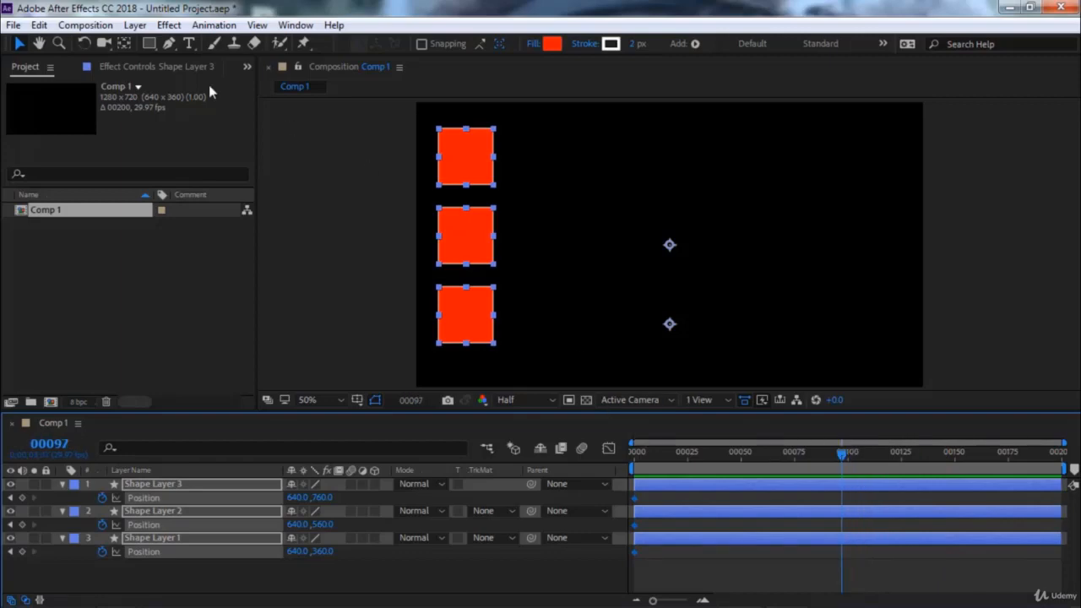
{"action": "left_click", "coordinate": [116, 26]}
{"action": "left_click", "coordinate": [123, 67]}
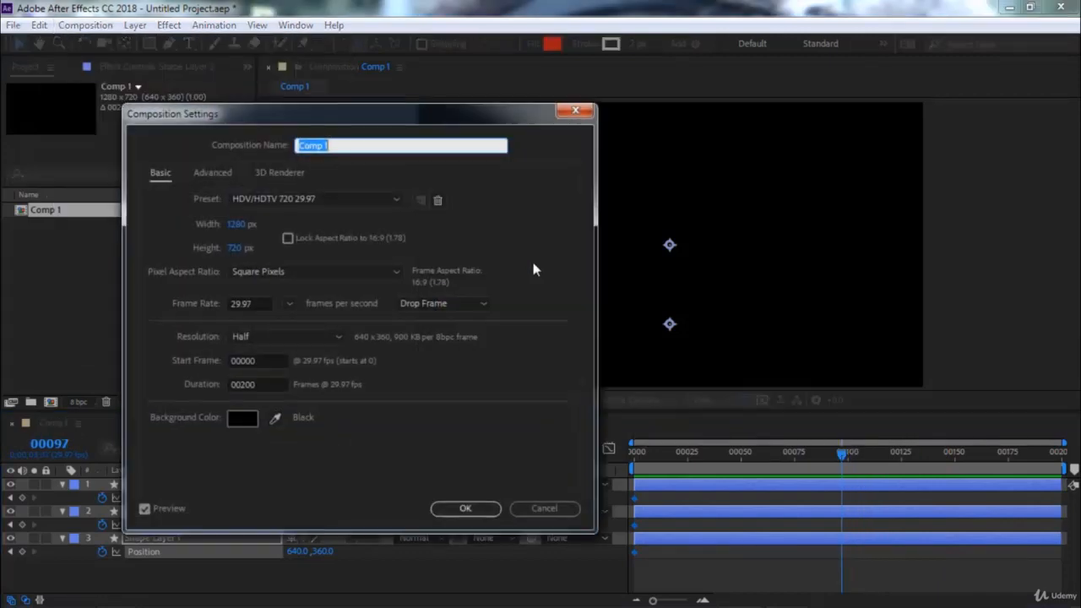
{"action": "left_click", "coordinate": [269, 382]}
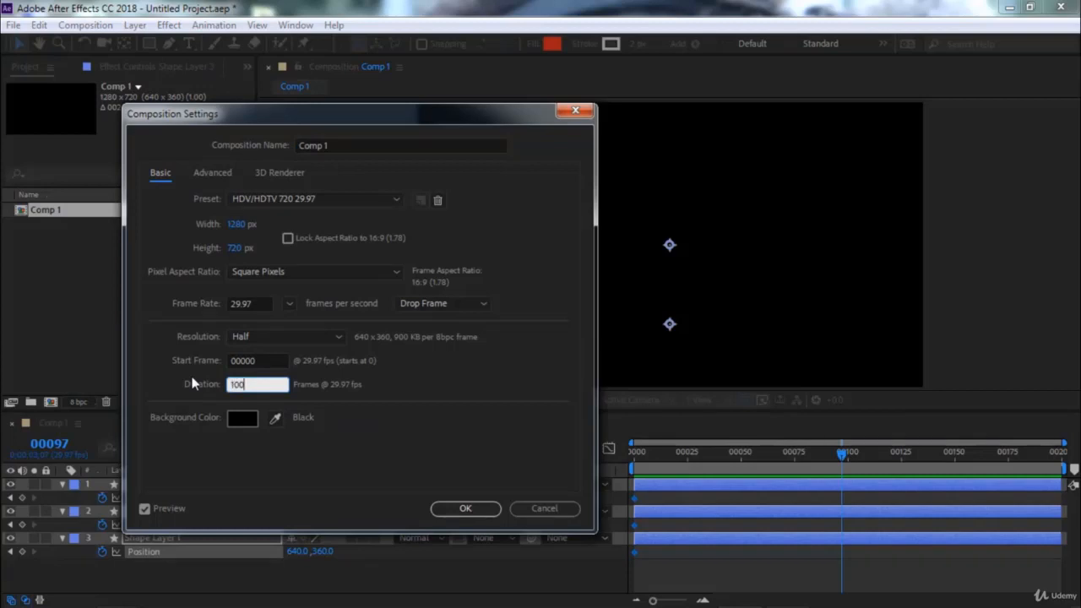
{"action": "key", "text": "Return"}
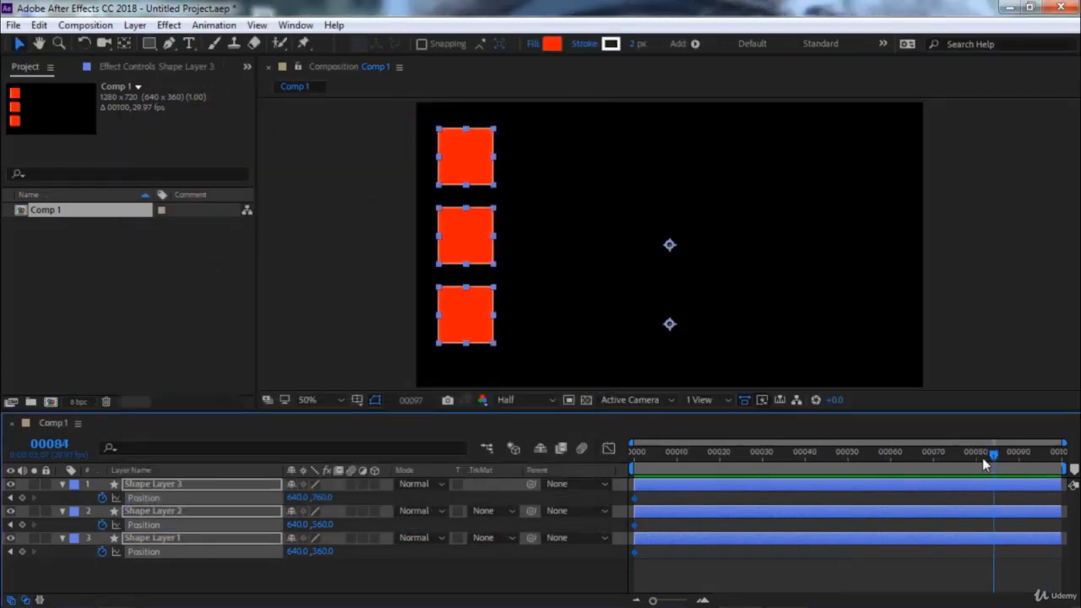
At frame 99, move all three squares horizontally to X position 1680 to create their end keyframes
{"action": "left_click_drag", "start_coordinate": [982, 457], "coordinate": [1058, 454]}
{"action": "key", "text": "shift+Right"}
{"action": "key", "text": "shift+Right"}
{"action": "key", "text": "shift+Right"}
{"action": "key", "text": "shift+Right"}
{"action": "key", "text": "shift+Right"}
{"action": "key", "text": "shift+Right"}
{"action": "key", "text": "shift+Right"}
{"action": "key", "text": "shift+Right"}
{"action": "key", "text": "shift+Right"}
{"action": "key", "text": "shift+Right"}
{"action": "key", "text": "shift+Right"}
{"action": "key", "text": "shift+Right"}
{"action": "key", "text": "shift+Right"}
{"action": "key", "text": "shift+Right"}
{"action": "key", "text": "shift+Right"}
{"action": "key", "text": "shift+Right"}
{"action": "key", "text": "shift+Right"}
{"action": "key", "text": "shift+Right"}
{"action": "key", "text": "shift+Right"}
{"action": "key", "text": "shift+Right"}
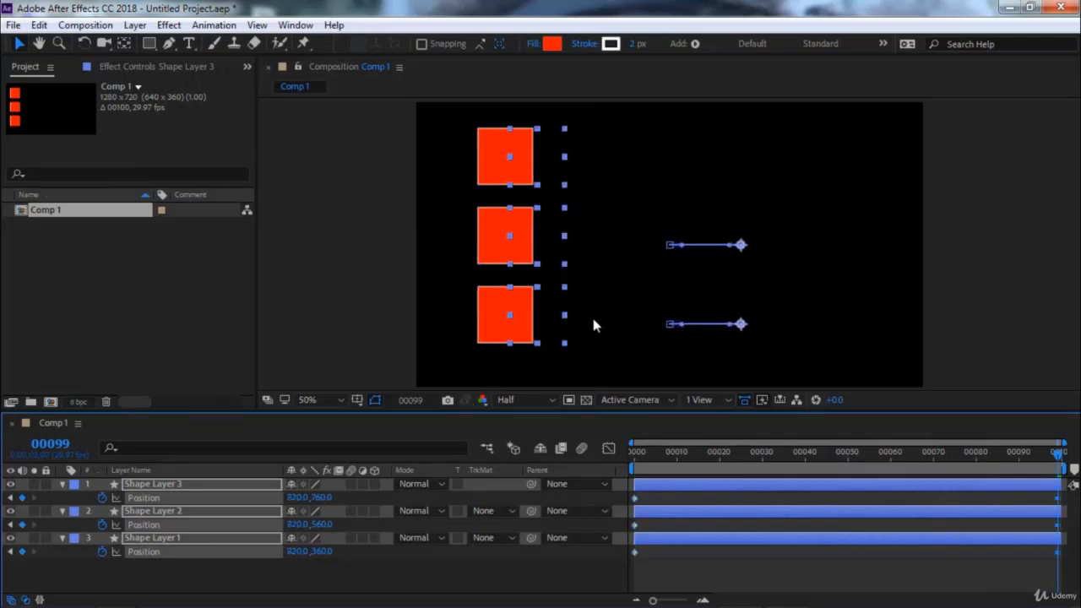
{"action": "key", "text": "shift+Right"}
{"action": "key", "text": "shift+Right"}
{"action": "key", "text": "shift+Right"}
{"action": "key", "text": "shift+Right"}
{"action": "key", "text": "shift+Right"}
{"action": "key", "text": "shift+Right"}
{"action": "key", "text": "shift+Right"}
{"action": "key", "text": "shift+Right"}
{"action": "key", "text": "shift+Right"}
{"action": "key", "text": "shift+Right"}
{"action": "key", "text": "shift+Right"}
{"action": "key", "text": "shift+Right"}
{"action": "key", "text": "shift+Right"}
{"action": "key", "text": "shift+Right"}
{"action": "key", "text": "shift+Right"}
{"action": "key", "text": "shift+Right"}
{"action": "key", "text": "shift+Right"}
{"action": "key", "text": "shift+Right"}
{"action": "key", "text": "shift+Right"}
{"action": "key", "text": "shift+Right"}
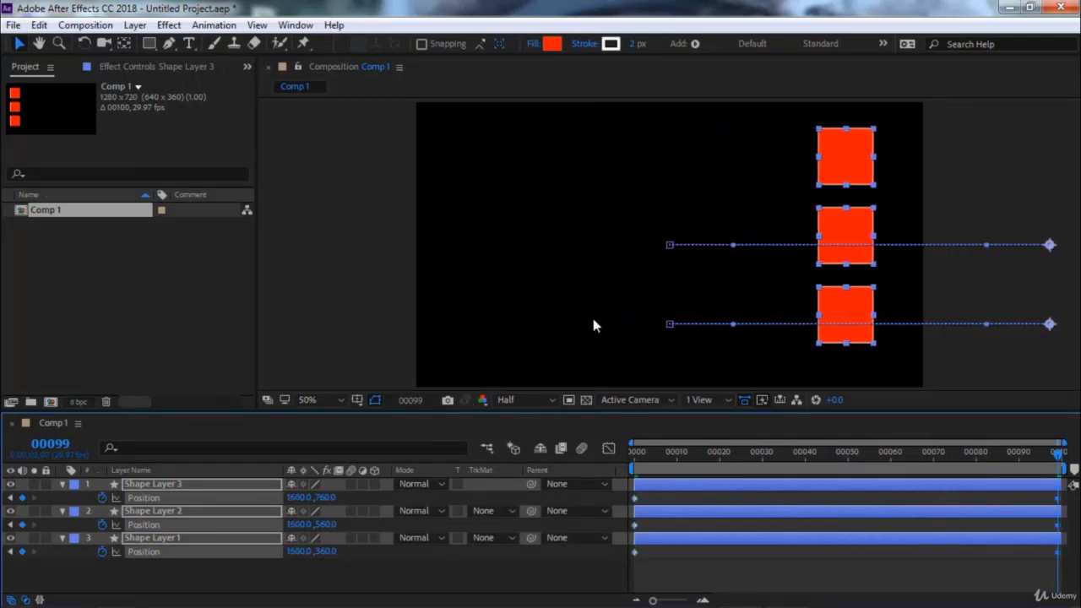
{"action": "key", "text": "shift+Right"}
{"action": "key", "text": "shift+Right"}
{"action": "key", "text": "shift+Right"}
{"action": "key", "text": "shift+Right"}
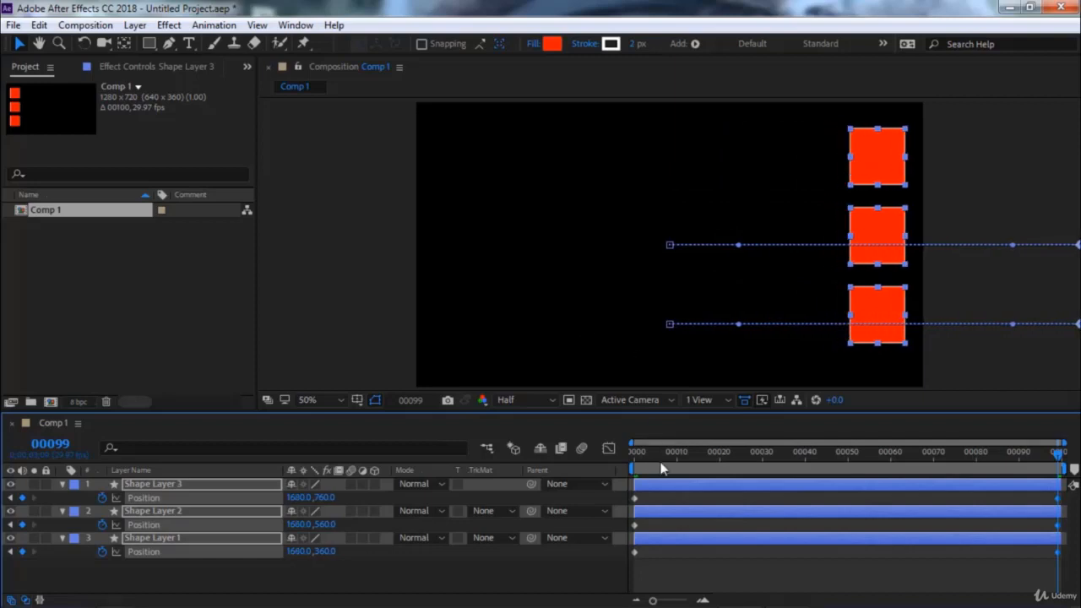
Preview the animation of the three squares from frame 0
{"action": "left_click_drag", "start_coordinate": [663, 468], "coordinate": [602, 458]}
{"action": "left_click", "coordinate": [673, 572]}
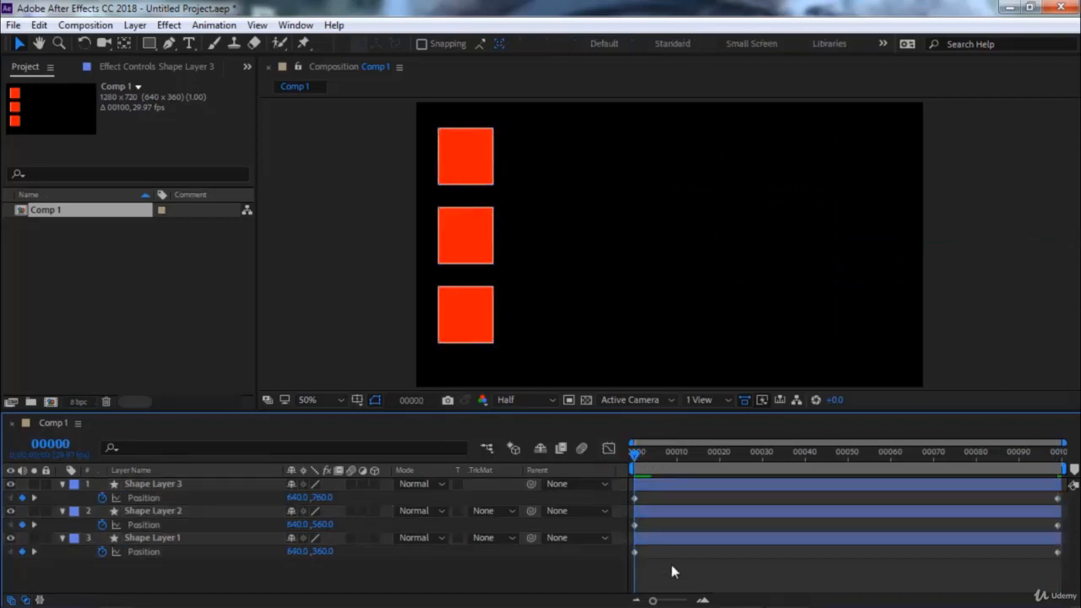
{"action": "key", "text": "space"}
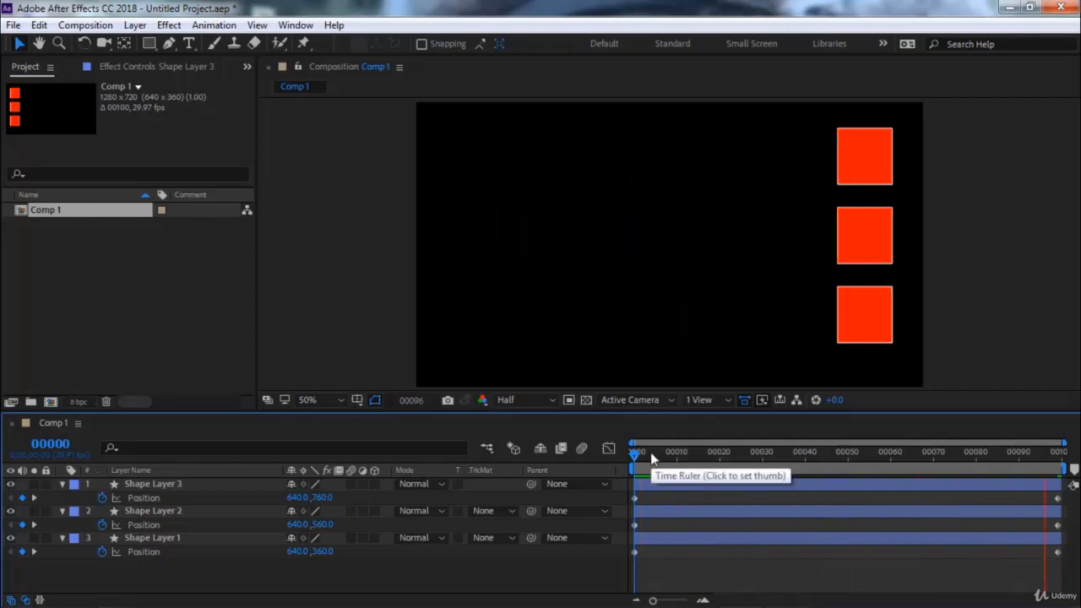
{"action": "key", "text": "space"}
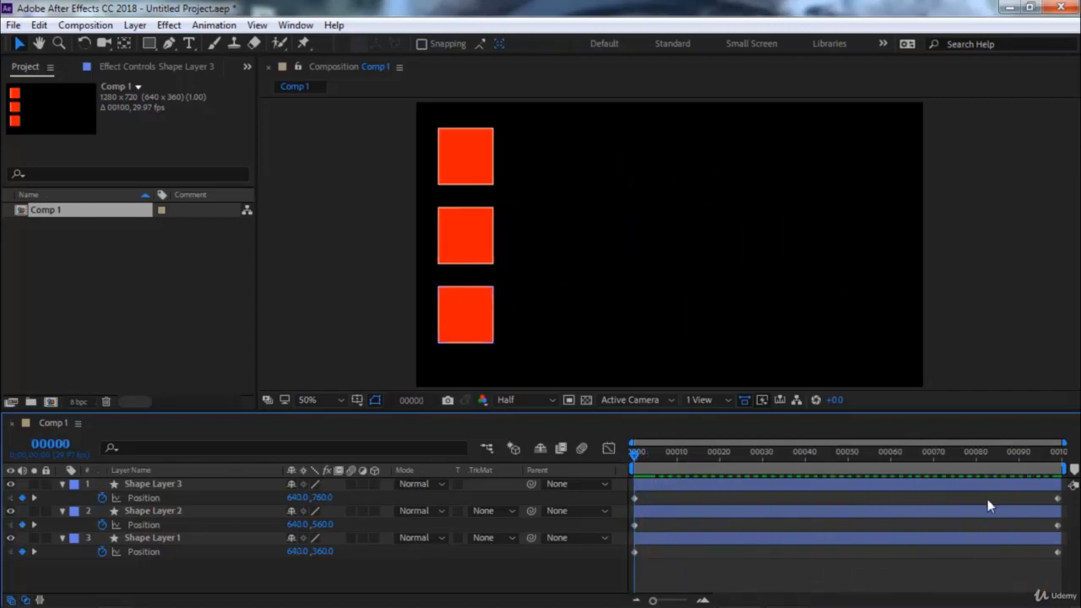
{"action": "left_click", "coordinate": [1055, 499]}
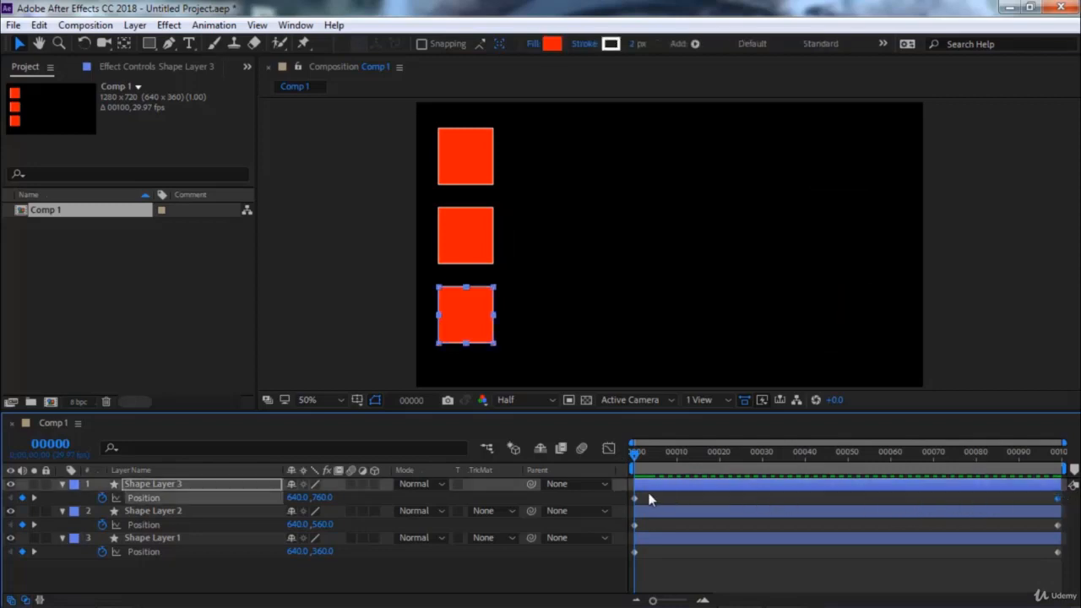
{"action": "left_click", "coordinate": [684, 554]}
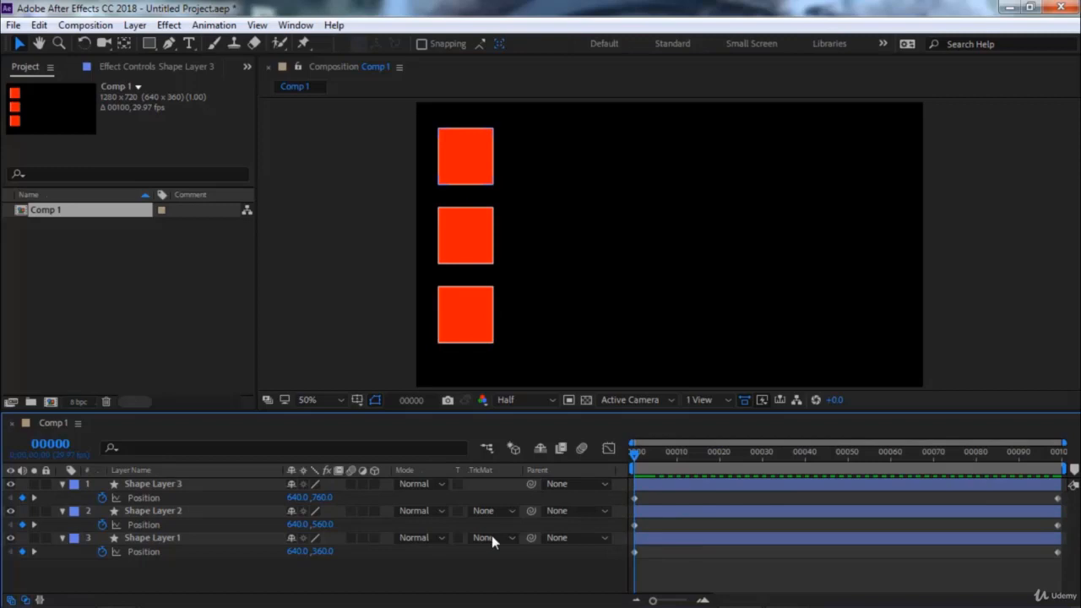
Reorder the layers so Shape Layer 1 is first, Shape Layer 2 second and Shape Layer 3 last, checking each layer's square
{"action": "left_click", "coordinate": [171, 485]}
{"action": "left_click_drag", "start_coordinate": [171, 484], "coordinate": [173, 574]}
{"action": "left_click", "coordinate": [169, 488]}
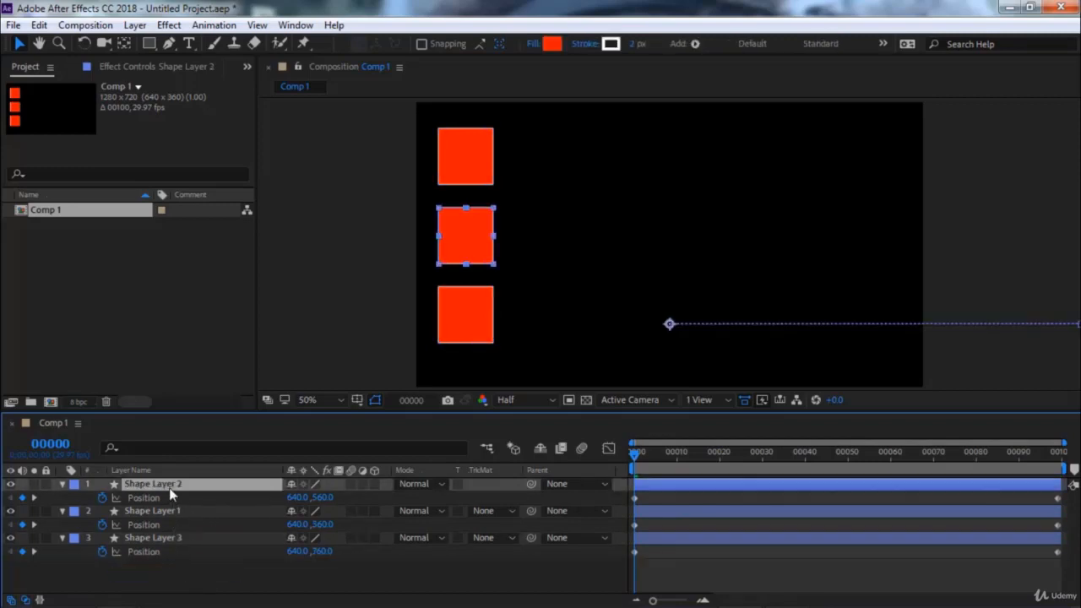
{"action": "left_click_drag", "start_coordinate": [186, 487], "coordinate": [182, 527]}
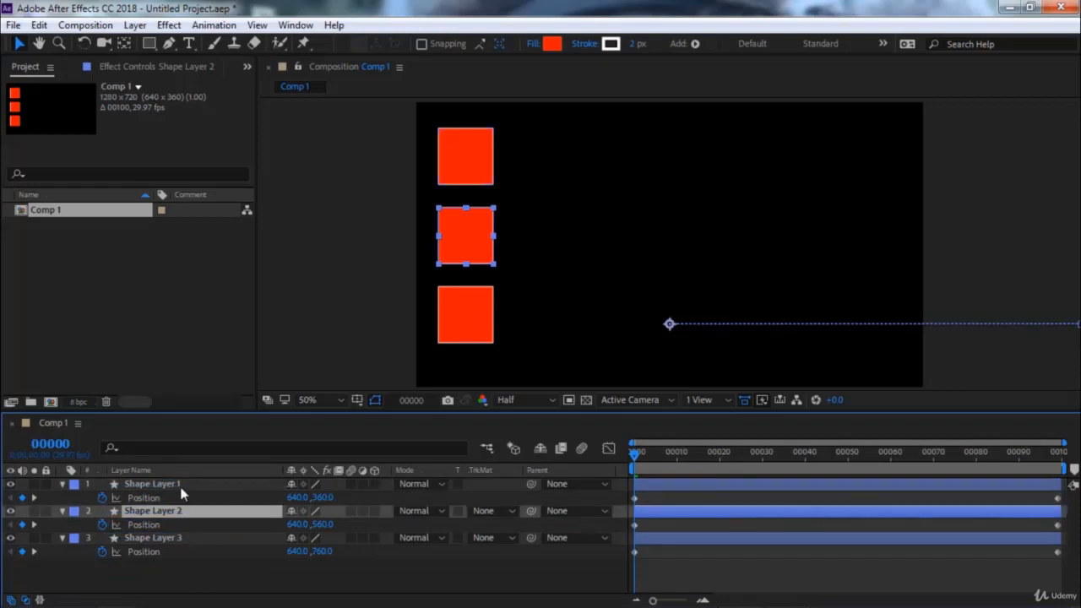
{"action": "left_click", "coordinate": [180, 489]}
{"action": "left_click", "coordinate": [177, 511]}
{"action": "left_click", "coordinate": [174, 536]}
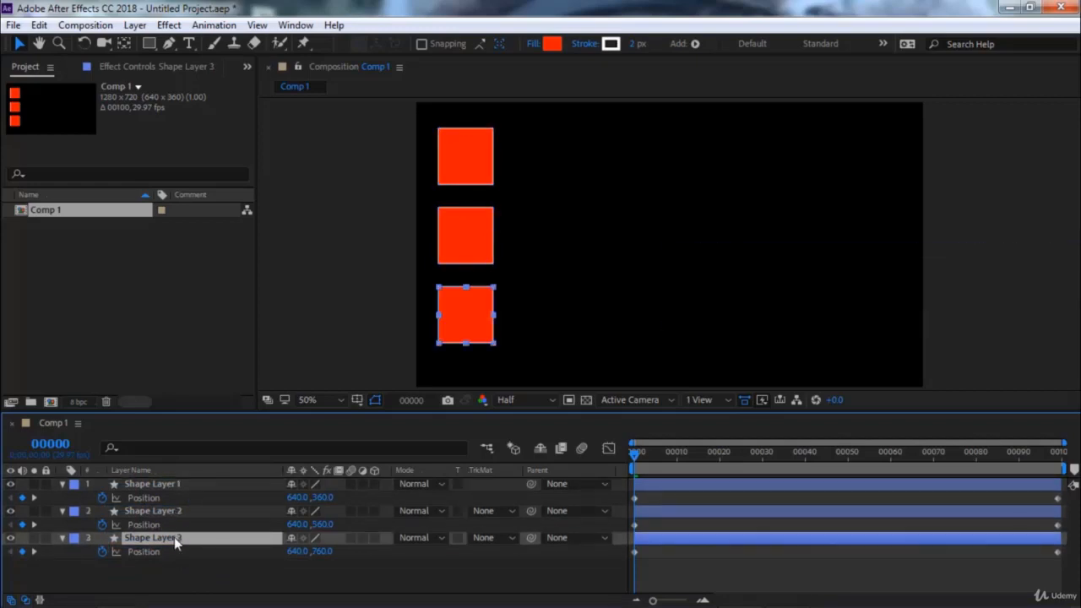
Look at the Keyframe Assistant easing options for the end Position keyframe of Shape Layer 1
{"action": "left_click", "coordinate": [174, 488]}
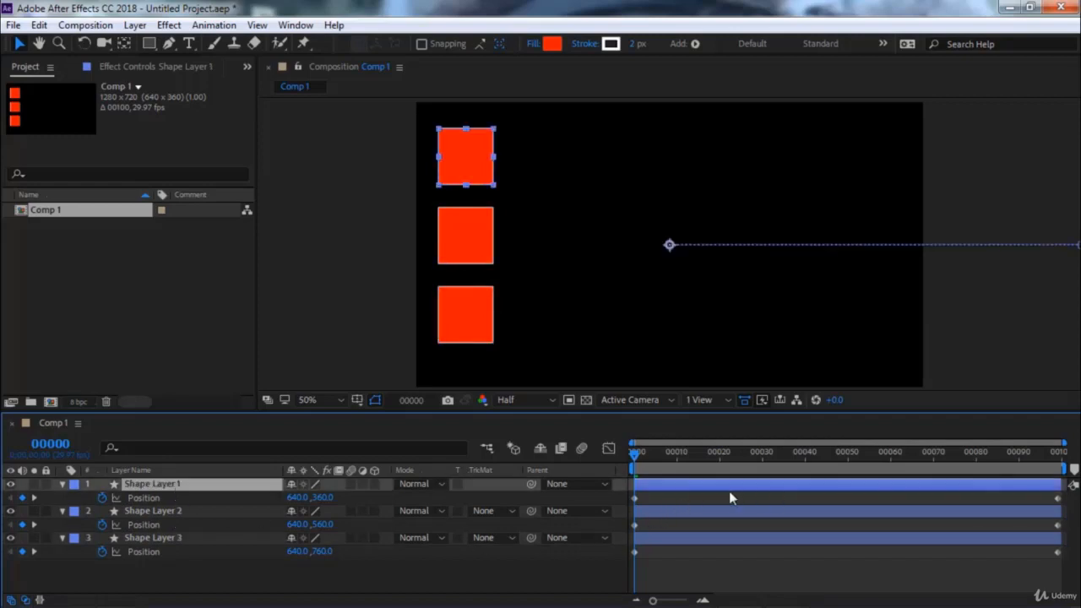
{"action": "left_click_drag", "start_coordinate": [658, 497], "coordinate": [612, 503]}
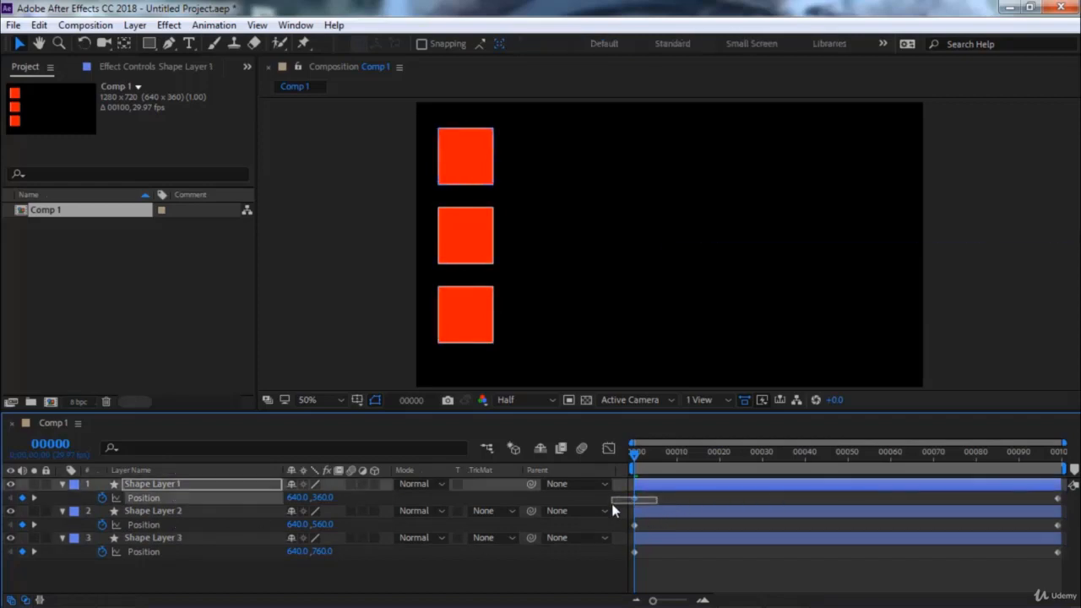
{"action": "right_click", "coordinate": [1058, 499]}
{"action": "mouse_move", "coordinate": [979, 496]}
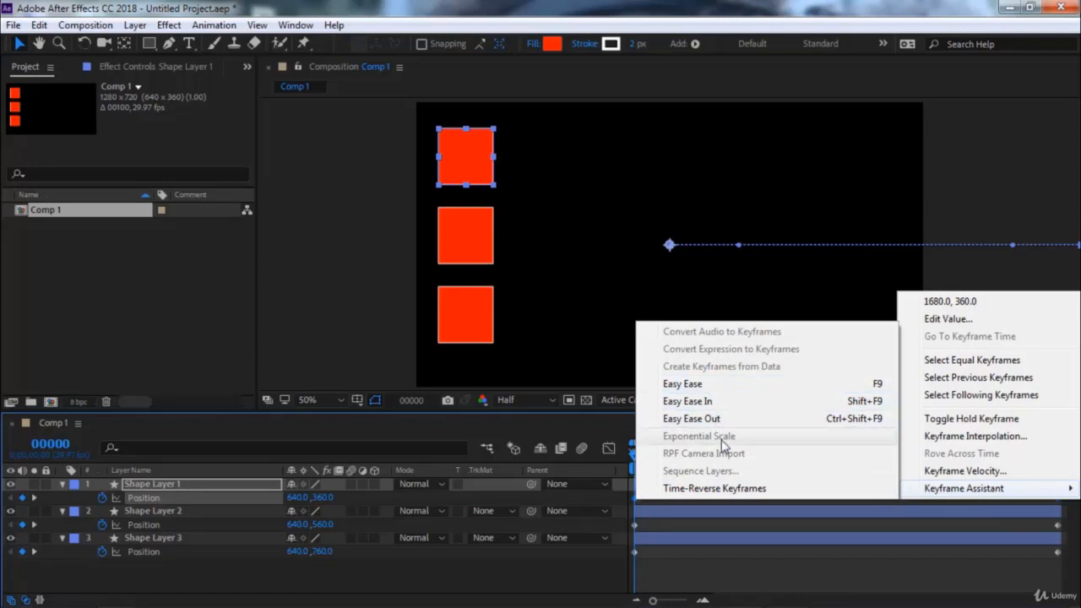
{"action": "left_click", "coordinate": [729, 556]}
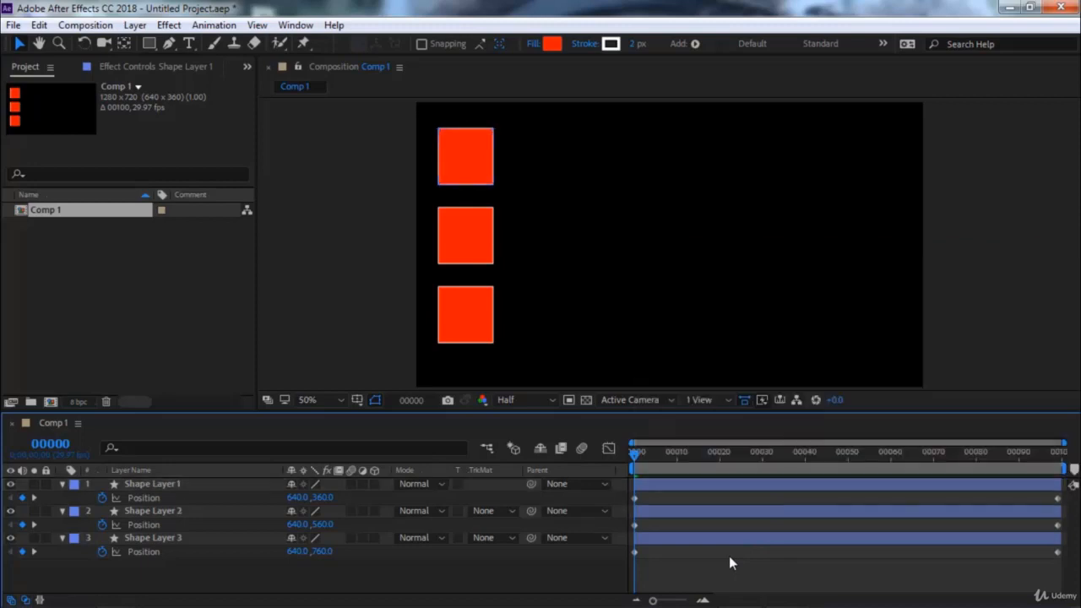
Review the Easy Ease, Easy Ease In and Easy Ease Out options for Shape Layer 1's last Position keyframe without applying any
{"action": "left_click", "coordinate": [635, 494]}
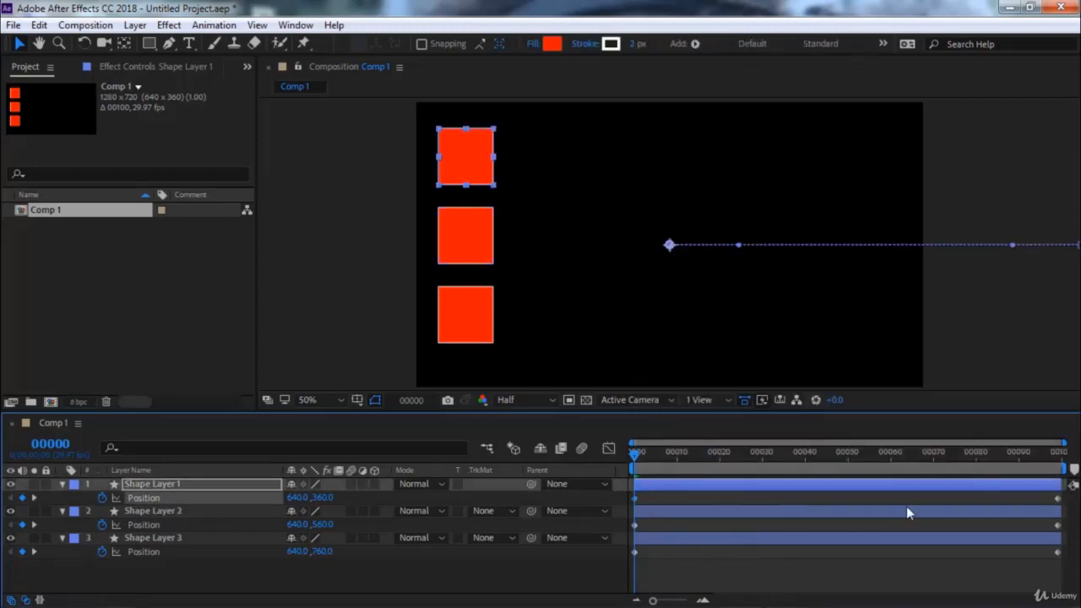
{"action": "right_click", "coordinate": [1057, 500]}
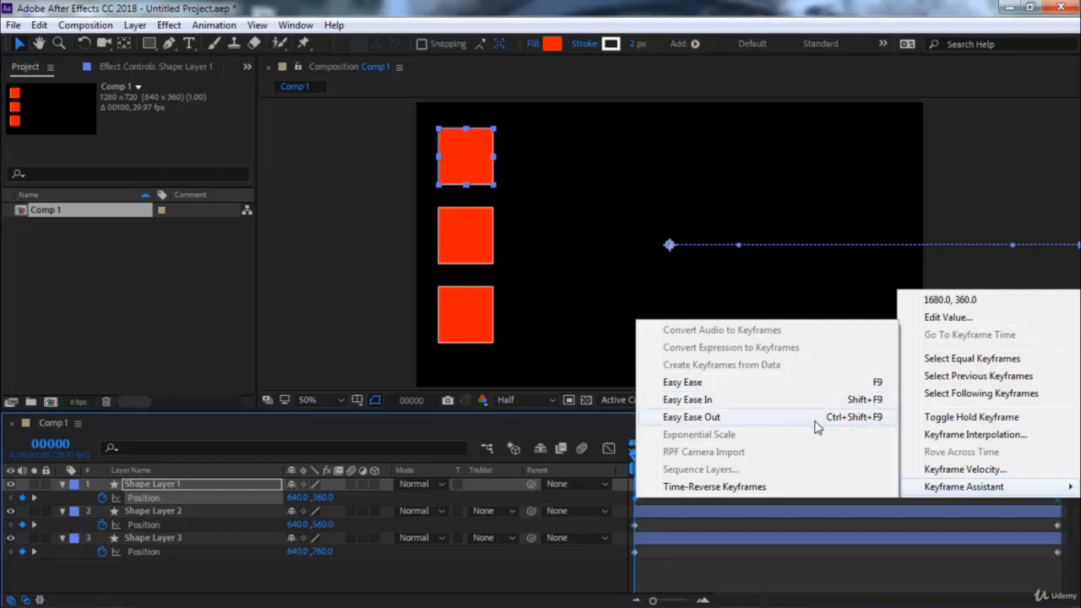
{"action": "left_click", "coordinate": [829, 572]}
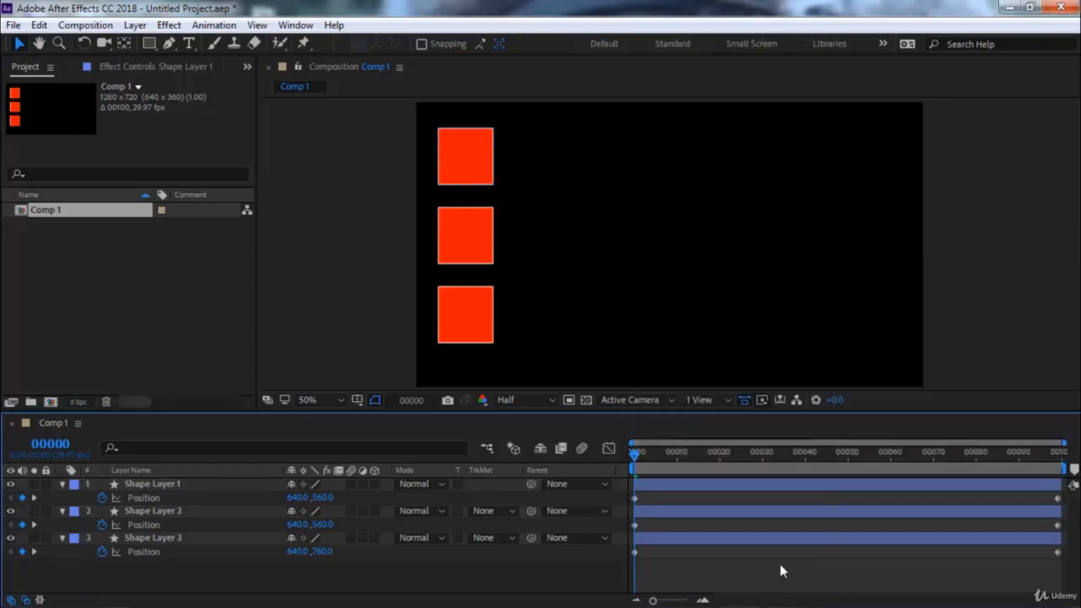
Apply Easy Ease Out to Shape Layer 1's first Position keyframe and Easy Ease In to its last one
{"action": "left_click", "coordinate": [646, 497]}
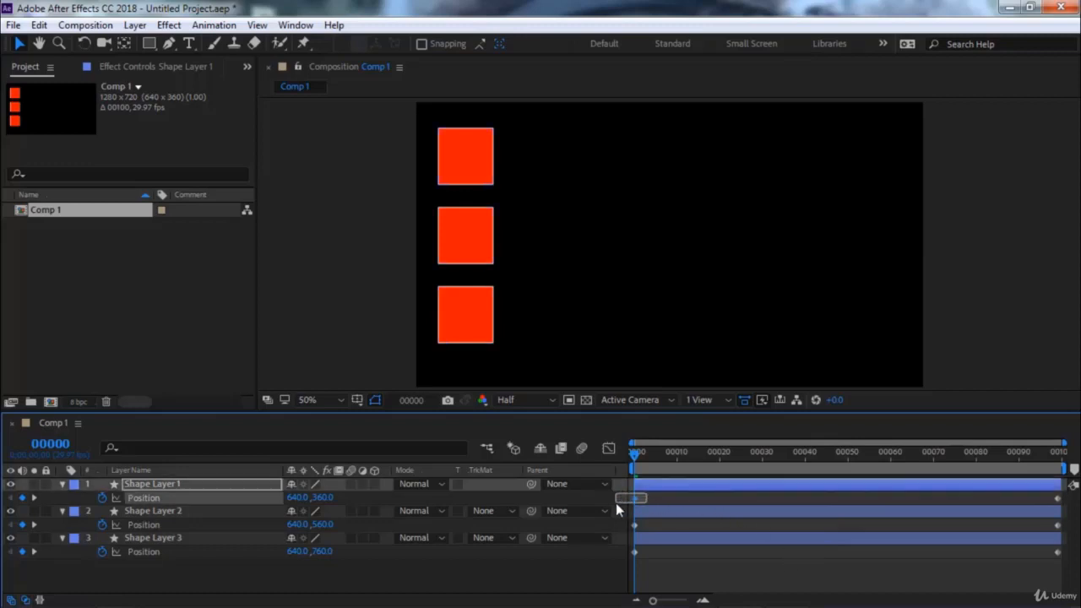
{"action": "right_click", "coordinate": [636, 497]}
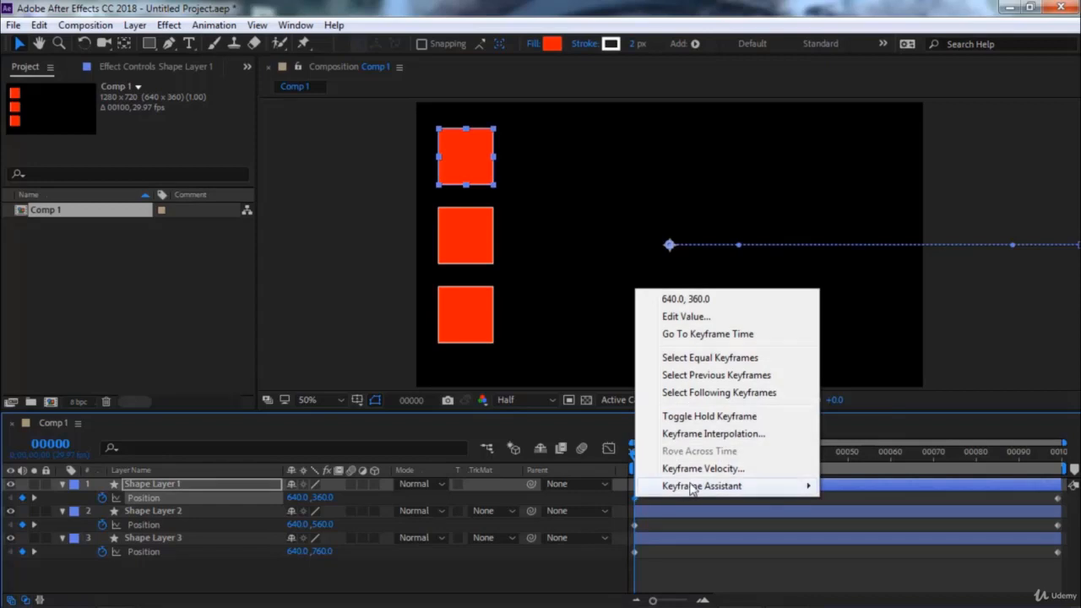
{"action": "mouse_move", "coordinate": [716, 490]}
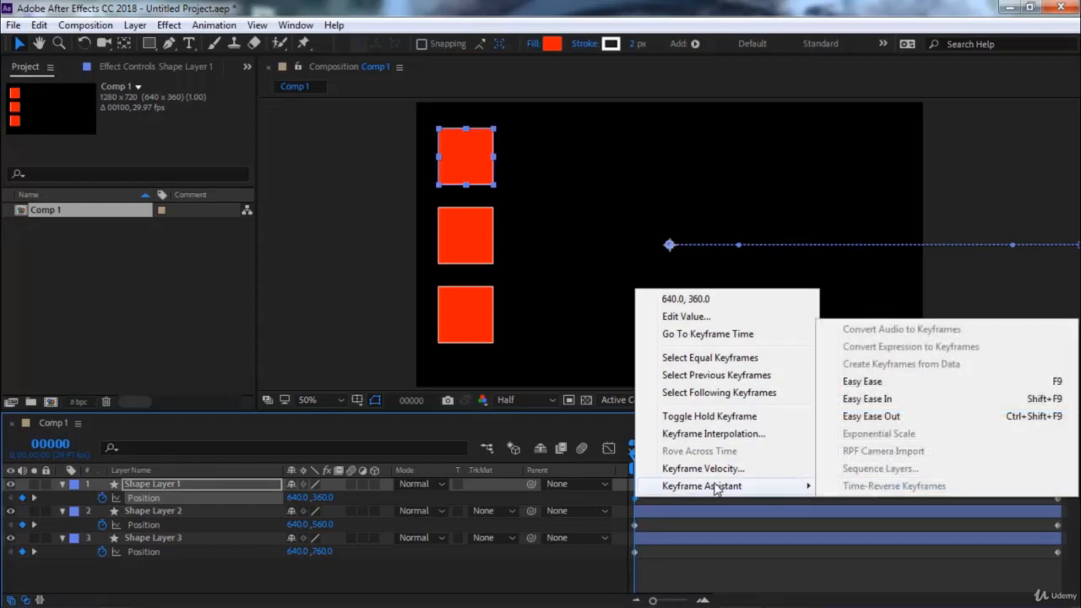
{"action": "left_click", "coordinate": [882, 419]}
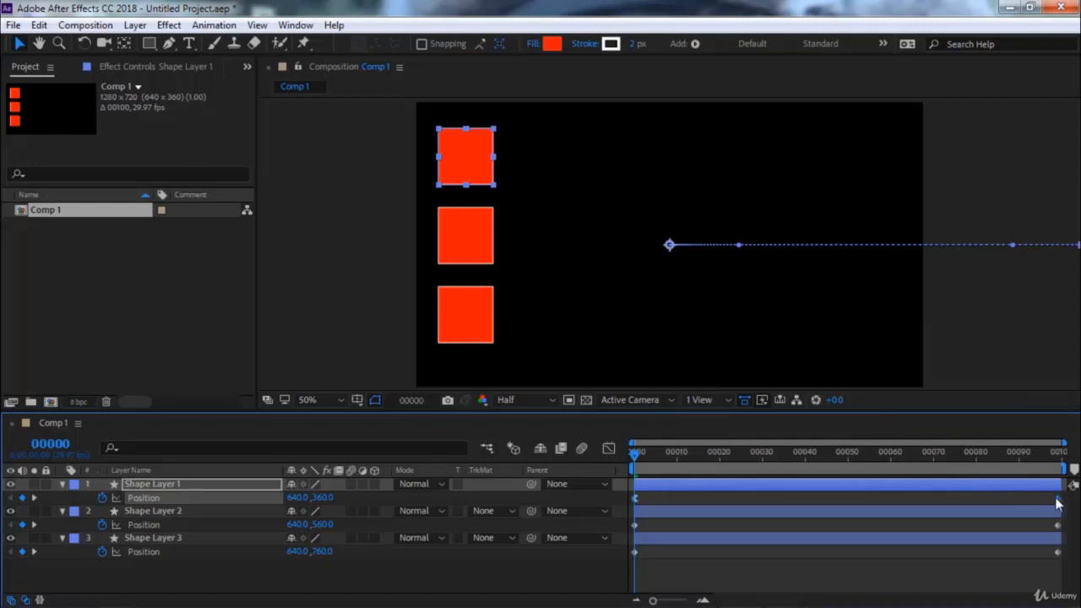
{"action": "right_click", "coordinate": [1057, 504]}
{"action": "mouse_move", "coordinate": [1037, 490]}
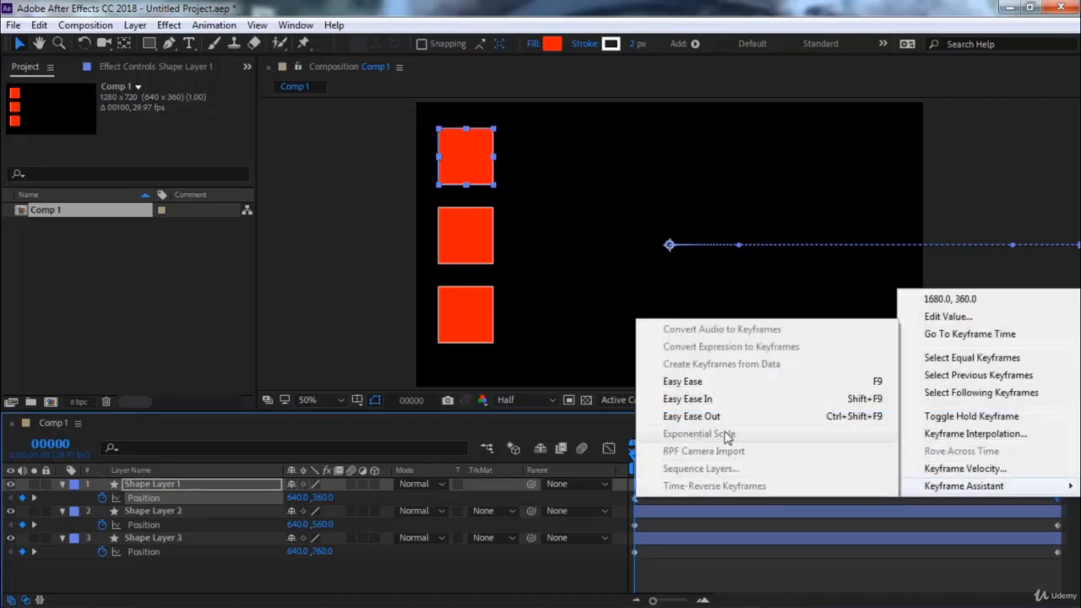
{"action": "left_click", "coordinate": [719, 403]}
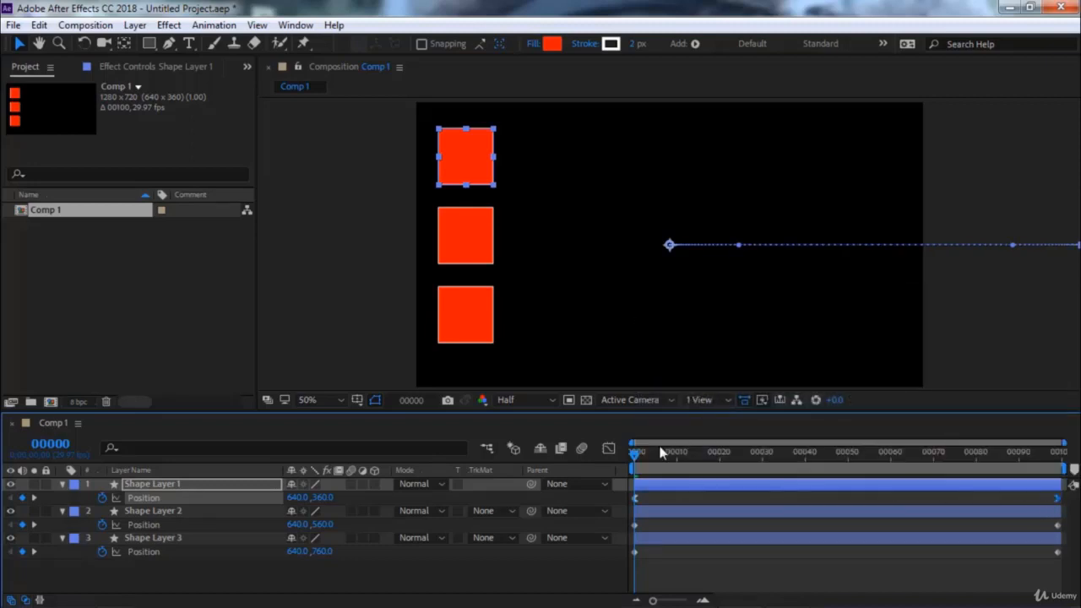
Preview the eased top square against the other two from frame 0, then return to frame 0
{"action": "left_click_drag", "start_coordinate": [635, 454], "coordinate": [607, 454]}
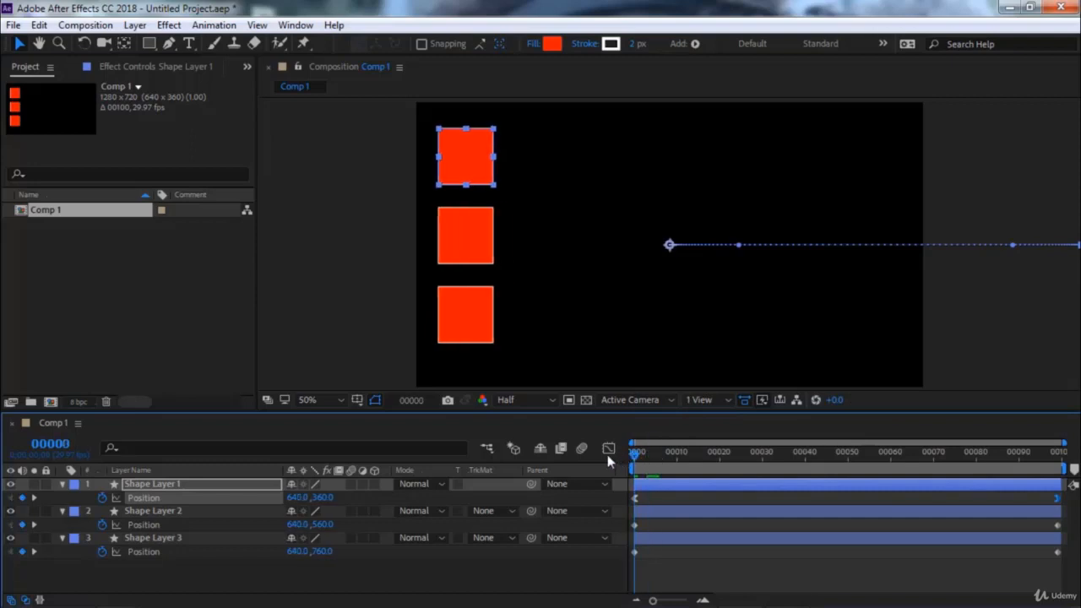
{"action": "left_click", "coordinate": [701, 566]}
{"action": "key", "text": "space"}
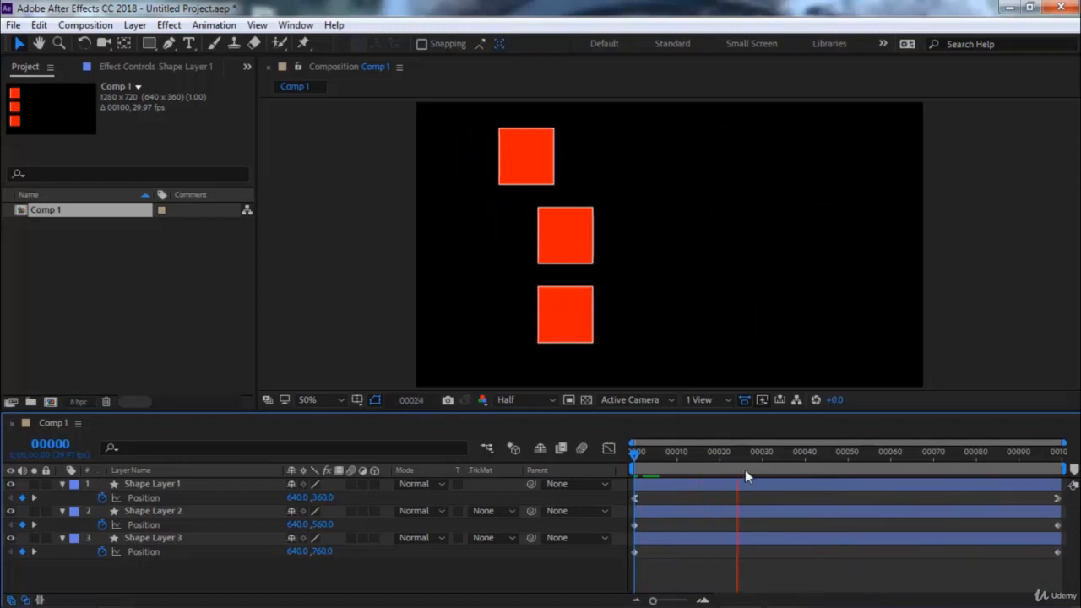
{"action": "left_click_drag", "start_coordinate": [726, 454], "coordinate": [624, 463]}
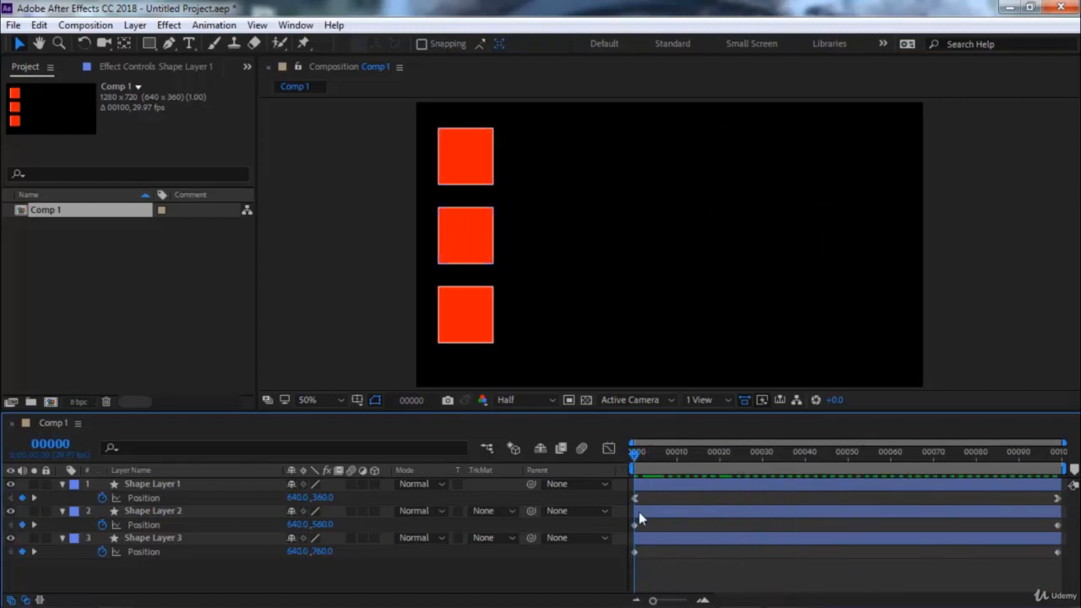
Show the speed graph of Shape Layer 2's Position and lower its start and end keyframes to 0 px/sec
{"action": "left_click", "coordinate": [181, 512]}
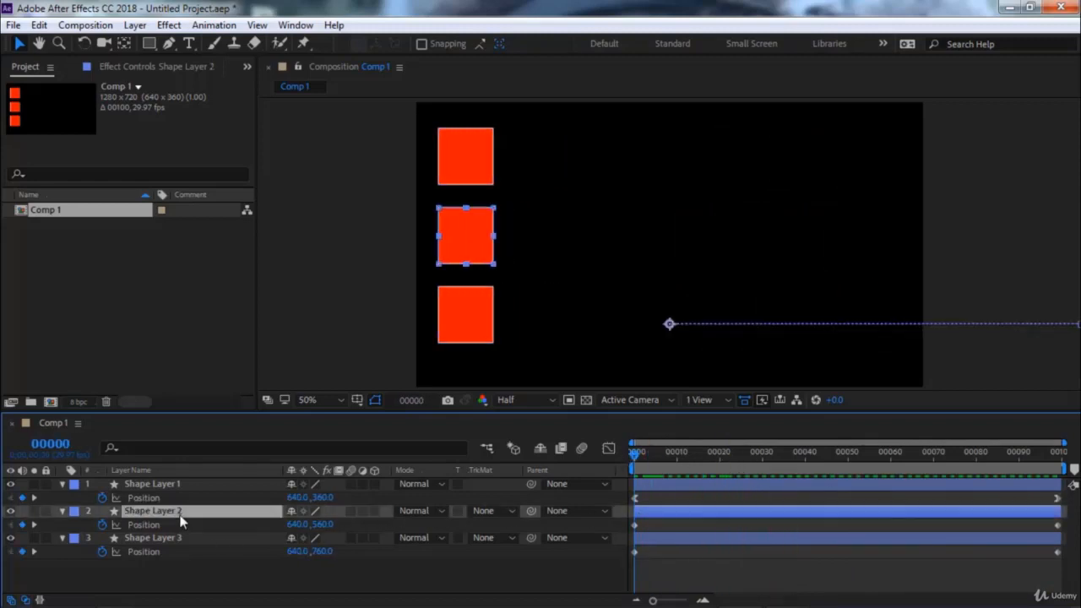
{"action": "left_click", "coordinate": [177, 525]}
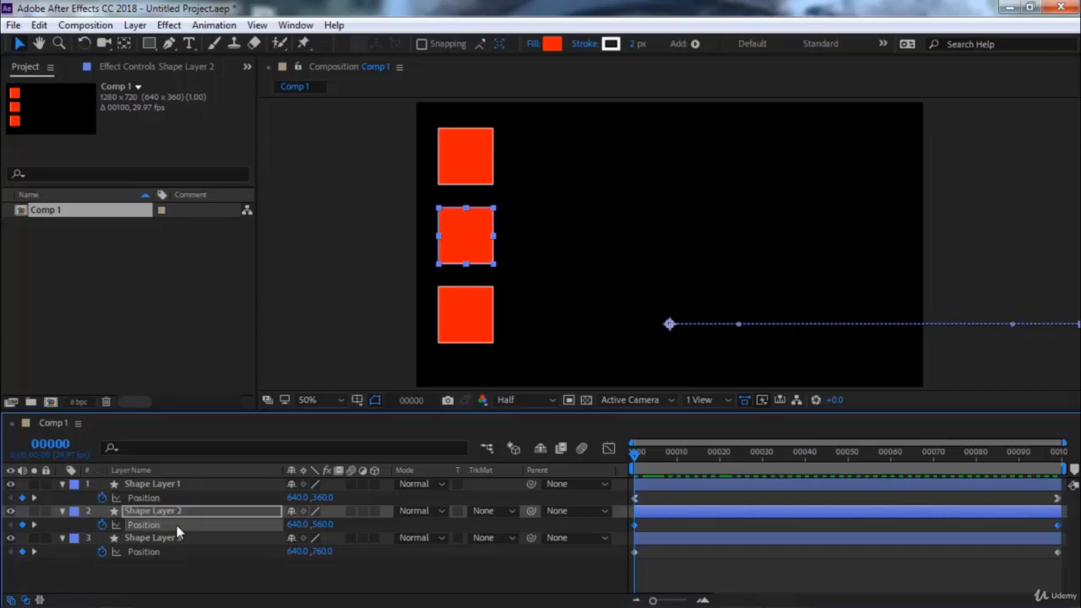
{"action": "left_click", "coordinate": [609, 448]}
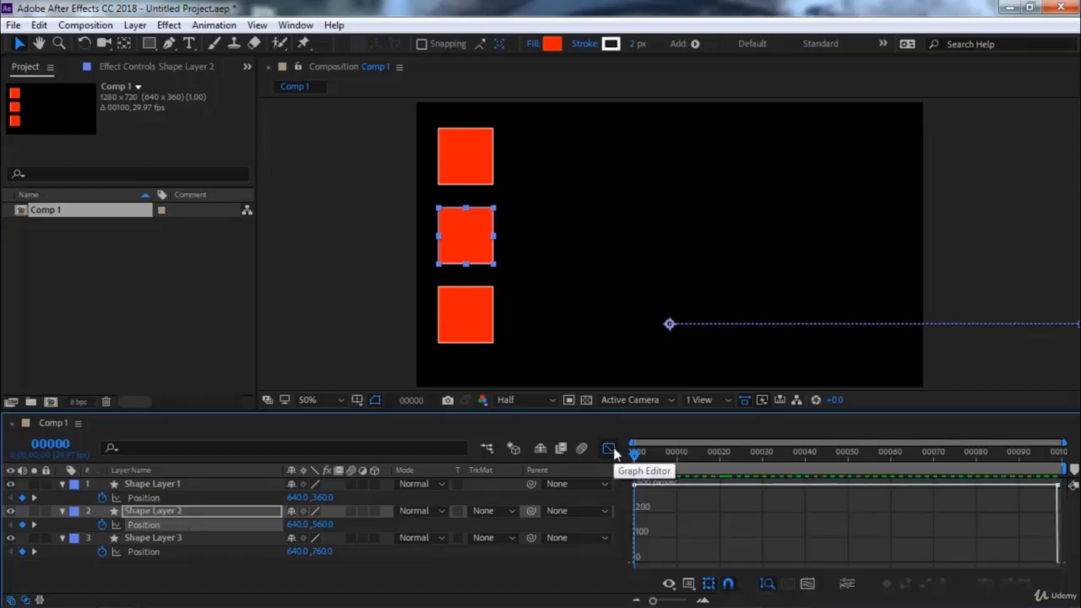
{"action": "mouse_move", "coordinate": [1057, 487]}
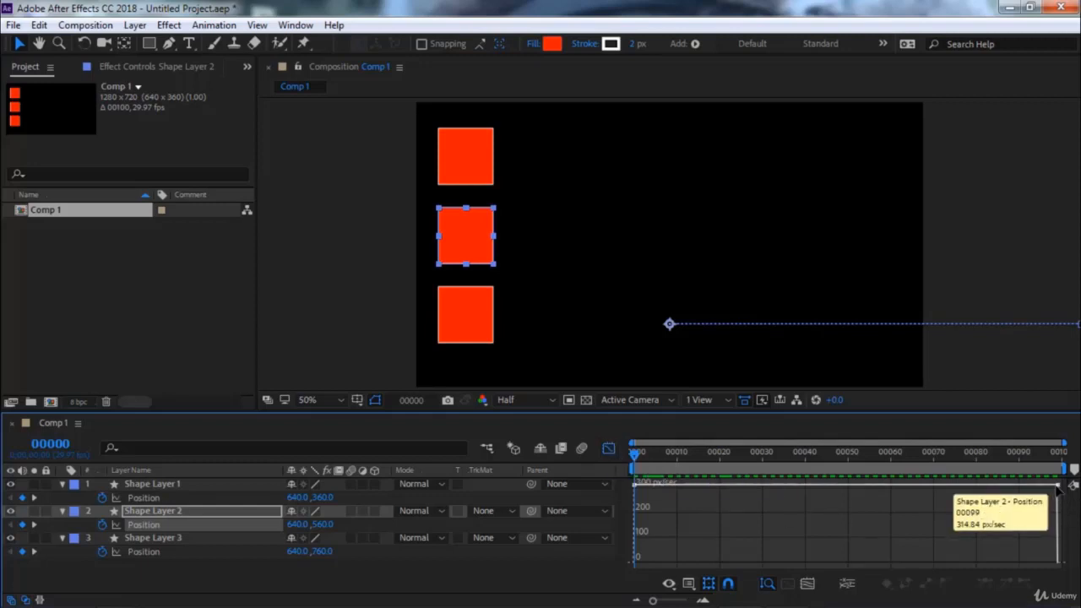
{"action": "left_click_drag", "start_coordinate": [1060, 487], "coordinate": [1060, 562]}
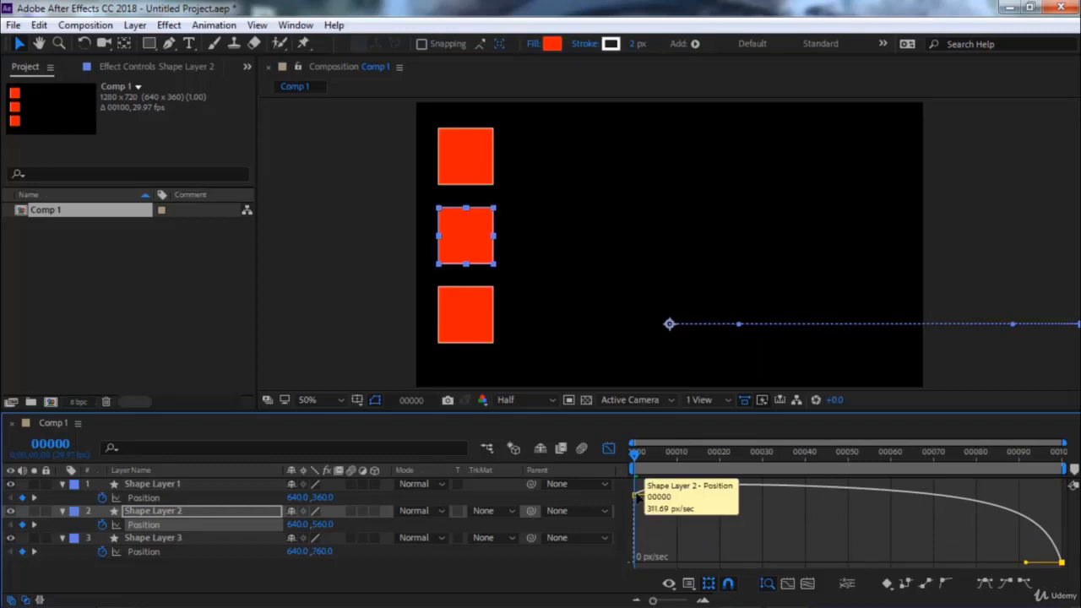
{"action": "left_click_drag", "start_coordinate": [635, 494], "coordinate": [635, 562]}
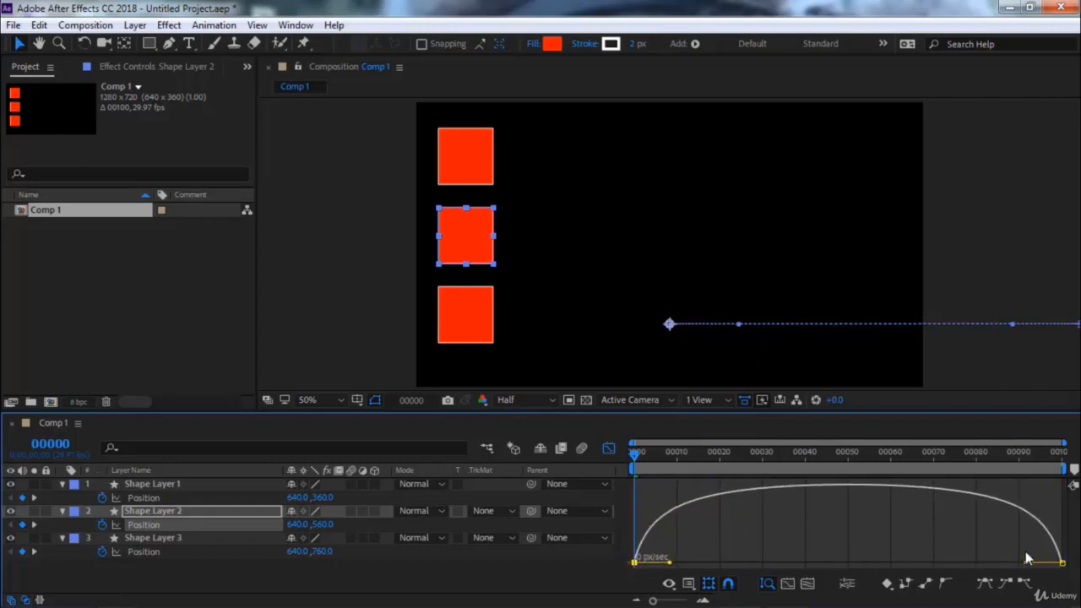
Stretch the influence handle of Shape Layer 2's end keyframe back to about frame 50, preview the motion and go to frame 25
{"action": "left_click_drag", "start_coordinate": [1027, 564], "coordinate": [708, 561]}
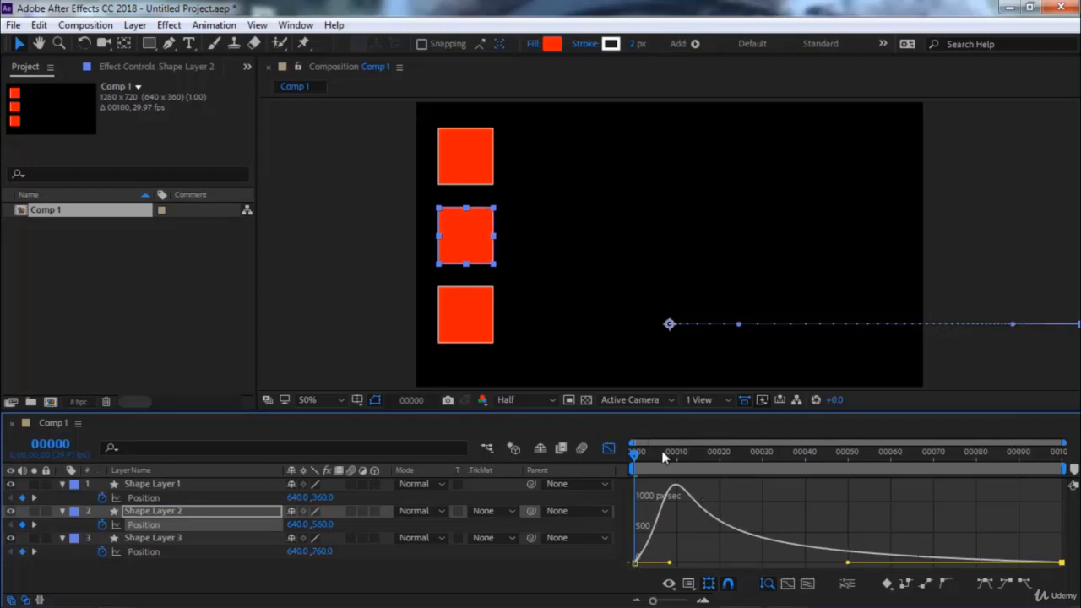
{"action": "key", "text": "space"}
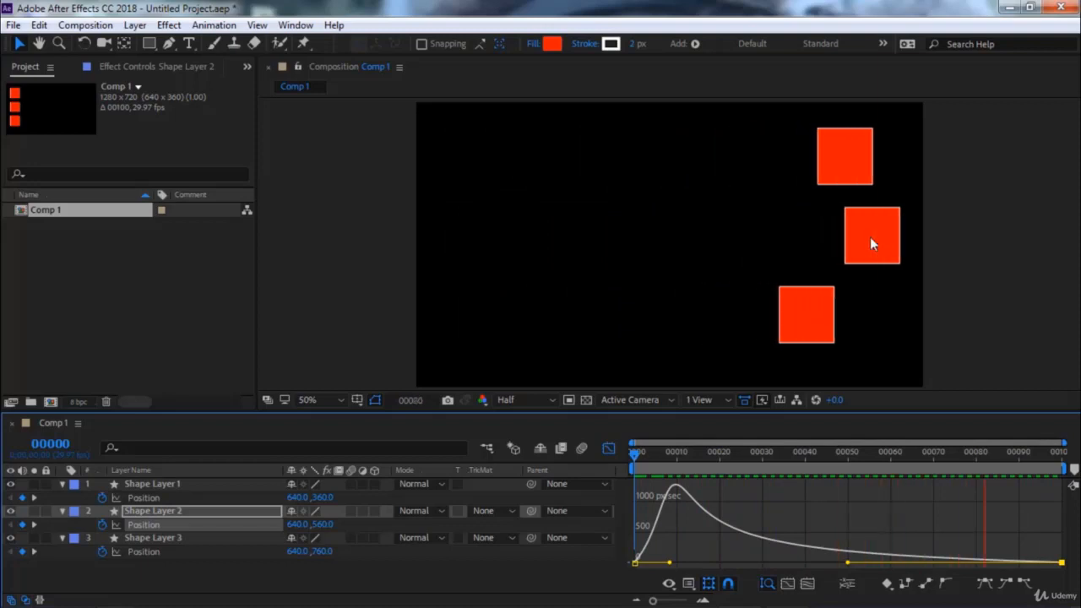
{"action": "left_click", "coordinate": [740, 450]}
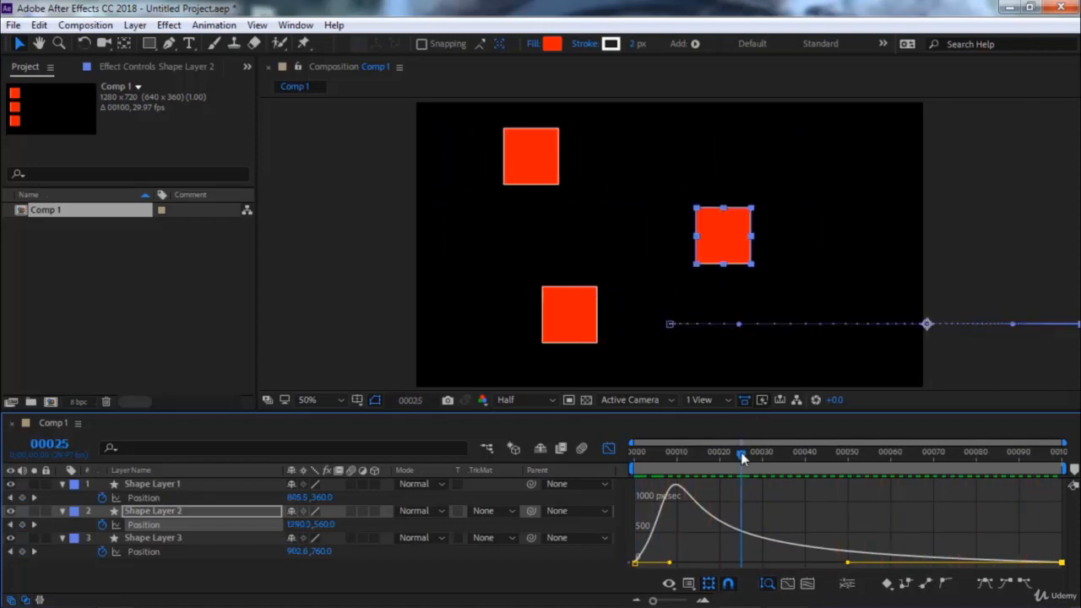
In Shape Layer 3's Position speed graph, lower both keyframes to 0 px/sec and stretch the start keyframe's handle to about frame 50
{"action": "left_click", "coordinate": [156, 553]}
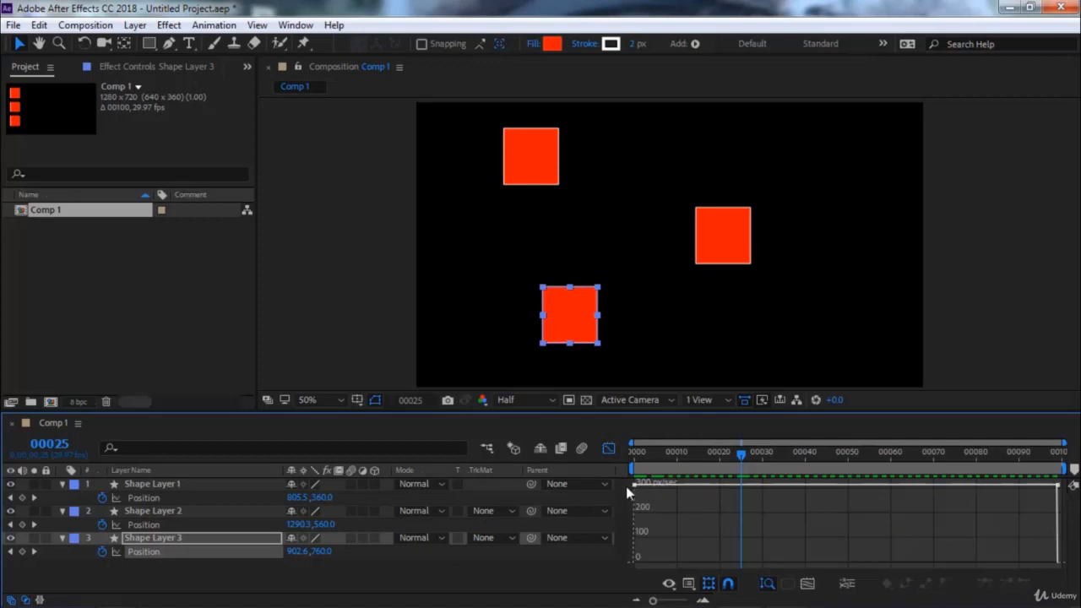
{"action": "left_click_drag", "start_coordinate": [634, 484], "coordinate": [635, 568]}
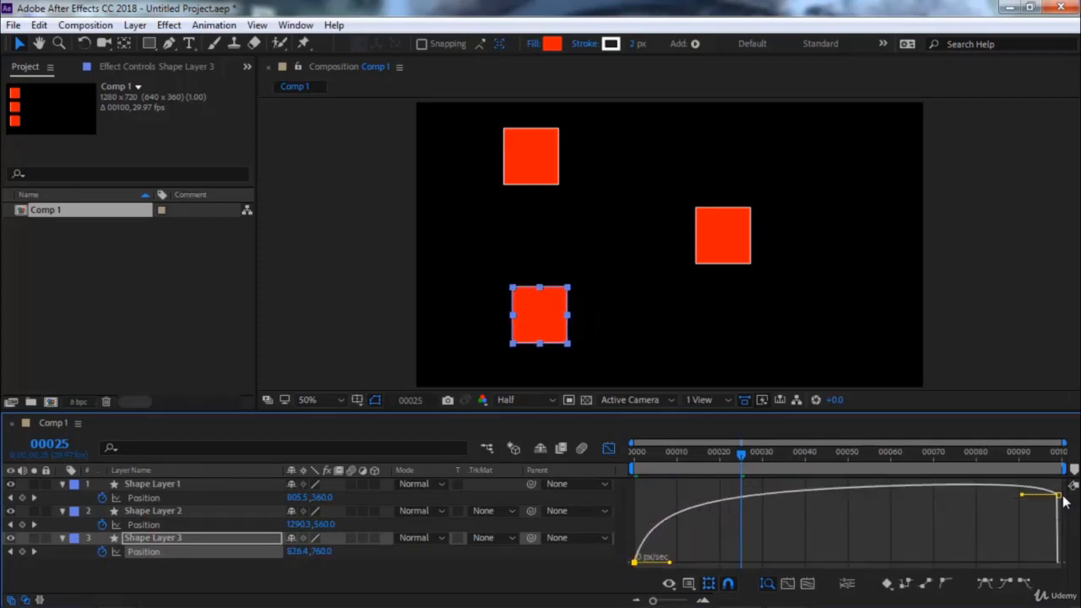
{"action": "left_click_drag", "start_coordinate": [1058, 494], "coordinate": [1062, 579]}
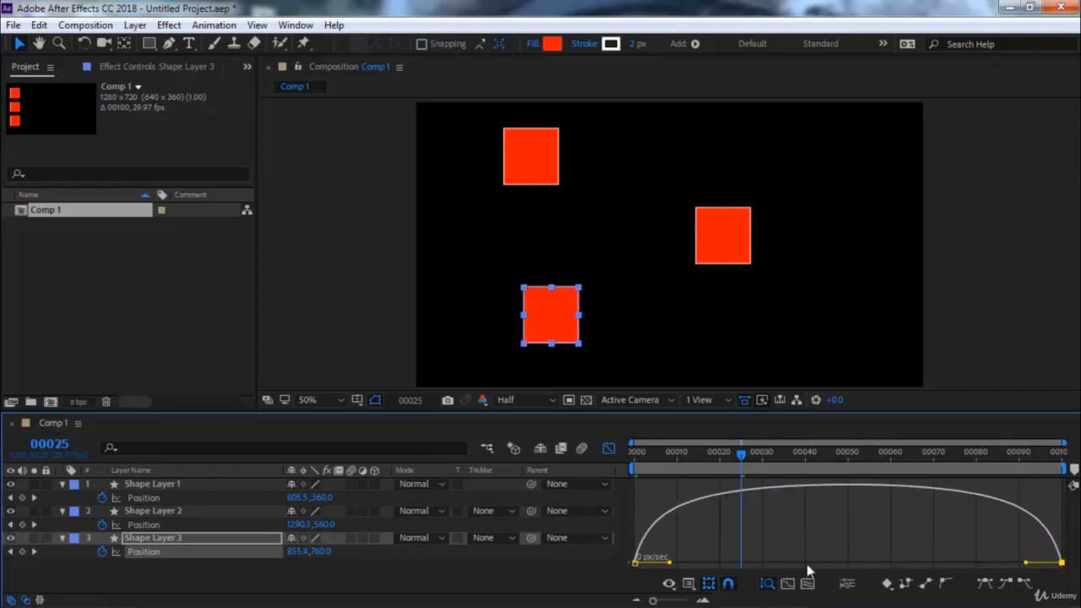
{"action": "left_click_drag", "start_coordinate": [670, 563], "coordinate": [933, 564]}
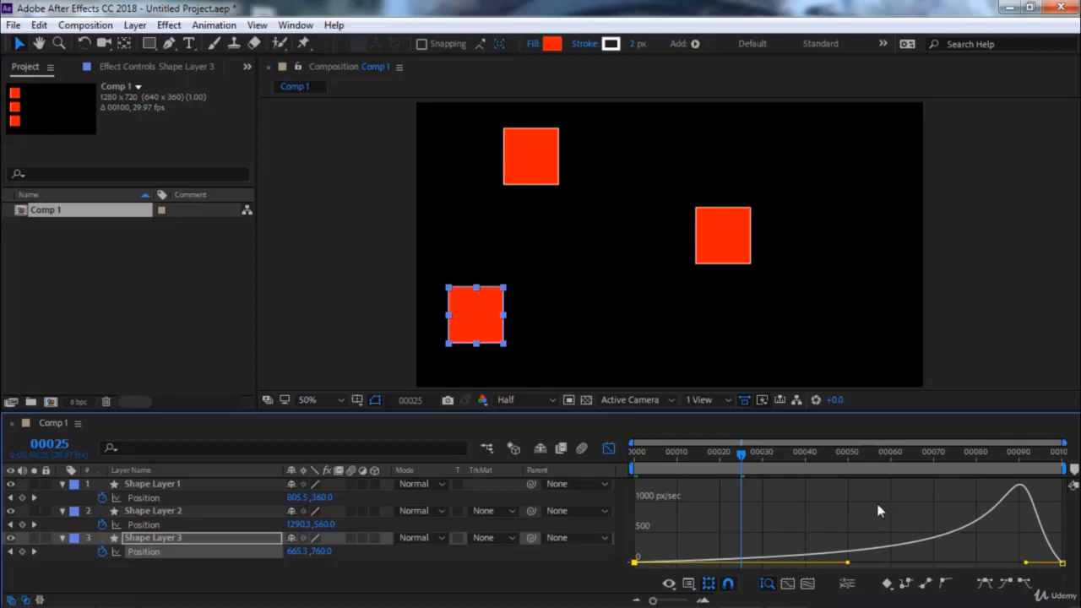
Preview the three differently eased squares from frame 0 and stop with the current time at frame 15
{"action": "key", "text": "space"}
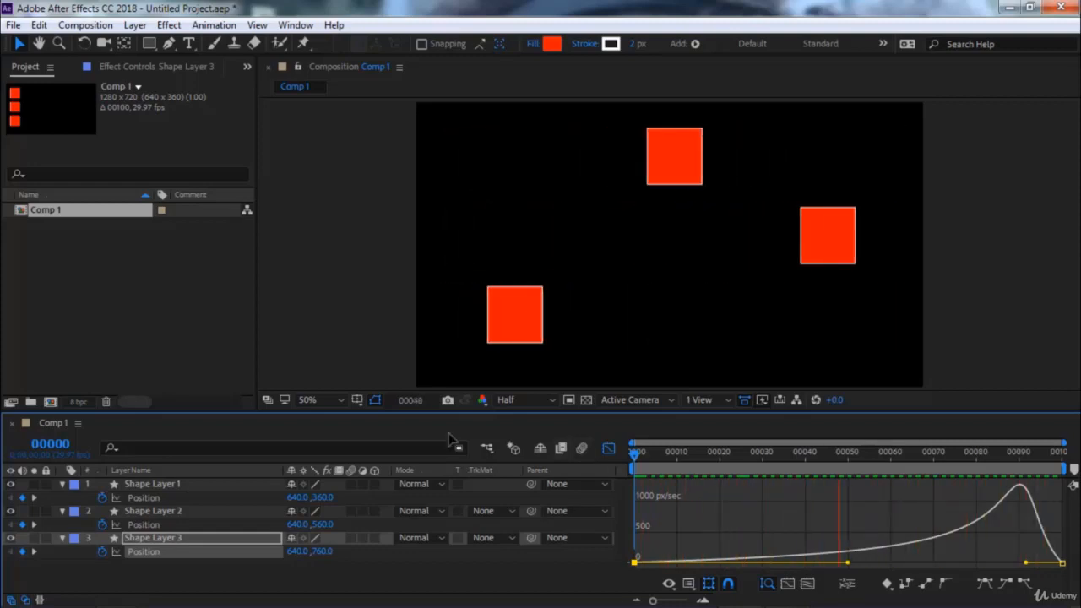
{"action": "left_click", "coordinate": [211, 538]}
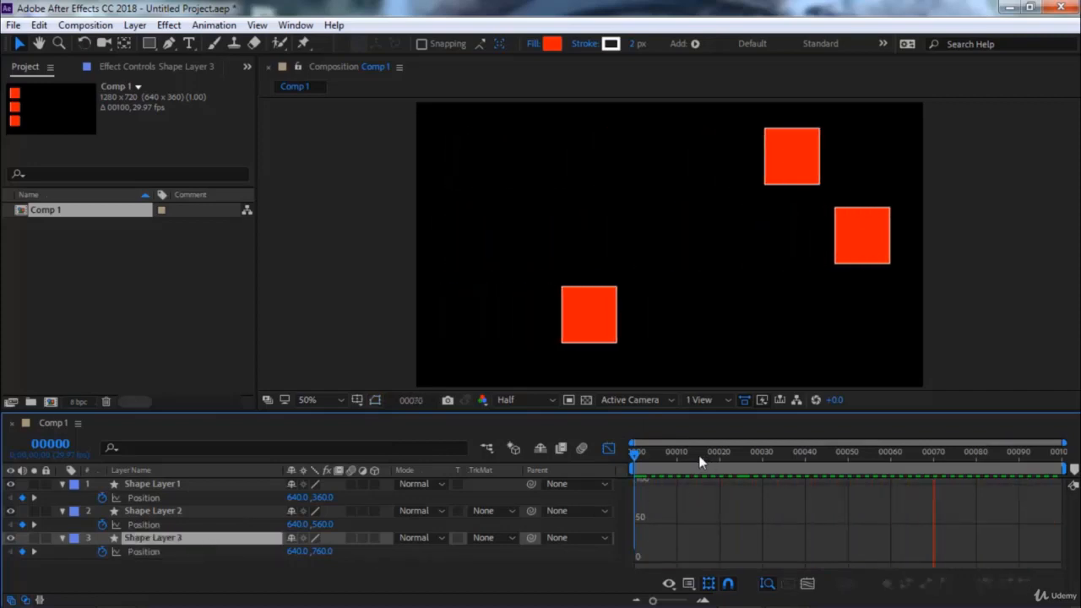
{"action": "key", "text": "space"}
{"action": "scroll", "coordinate": [670, 299], "scroll_direction": "down", "scroll_amount": 1}
{"action": "scroll", "coordinate": [667, 291], "scroll_direction": "up", "scroll_amount": 1}
{"action": "scroll", "coordinate": [671, 278], "scroll_direction": "down", "scroll_amount": 1}
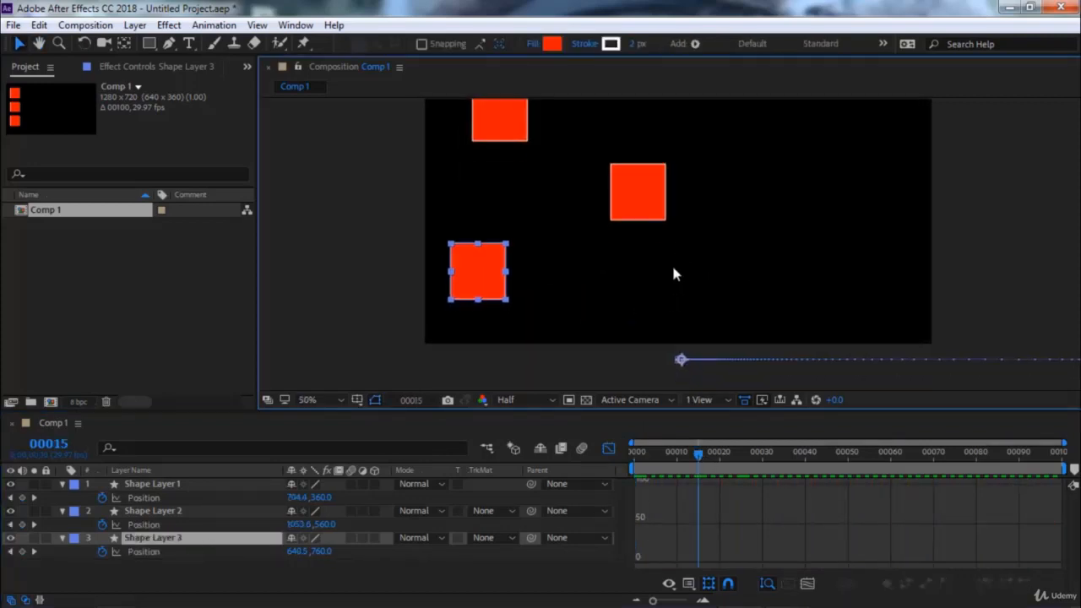
Duplicate Shape Layer 3 and place the copy at the end of the layer stack
{"action": "left_click", "coordinate": [166, 542]}
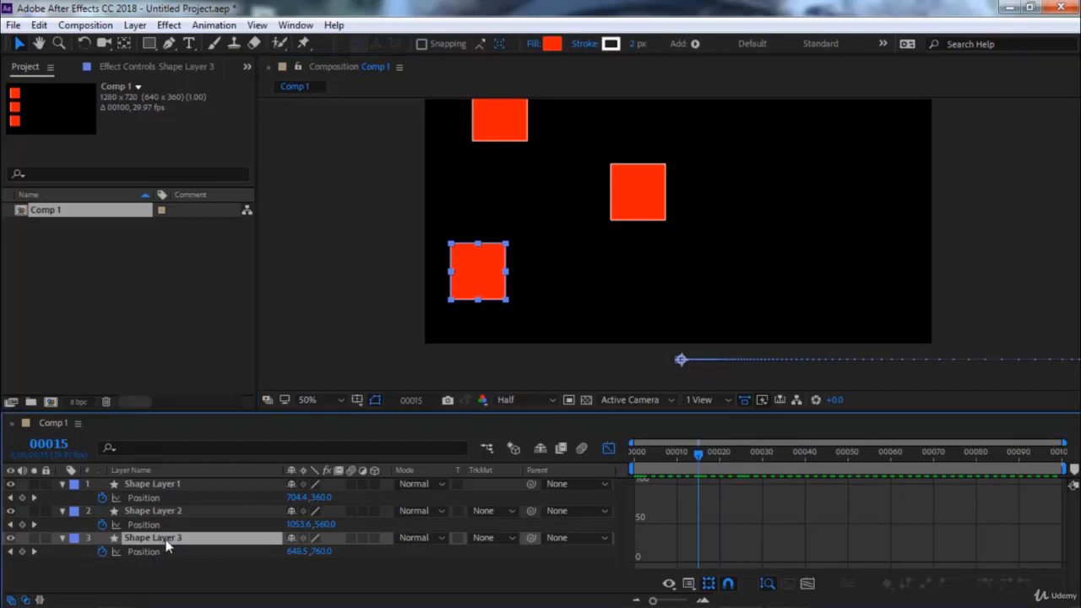
{"action": "key", "text": "ctrl+d"}
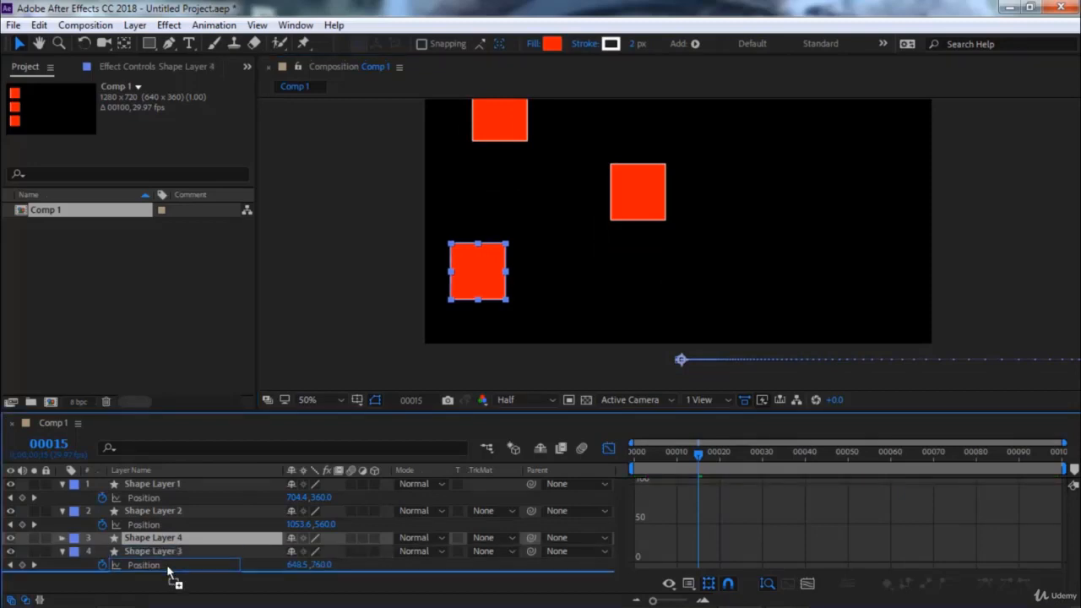
{"action": "left_click_drag", "start_coordinate": [168, 572], "coordinate": [168, 572]}
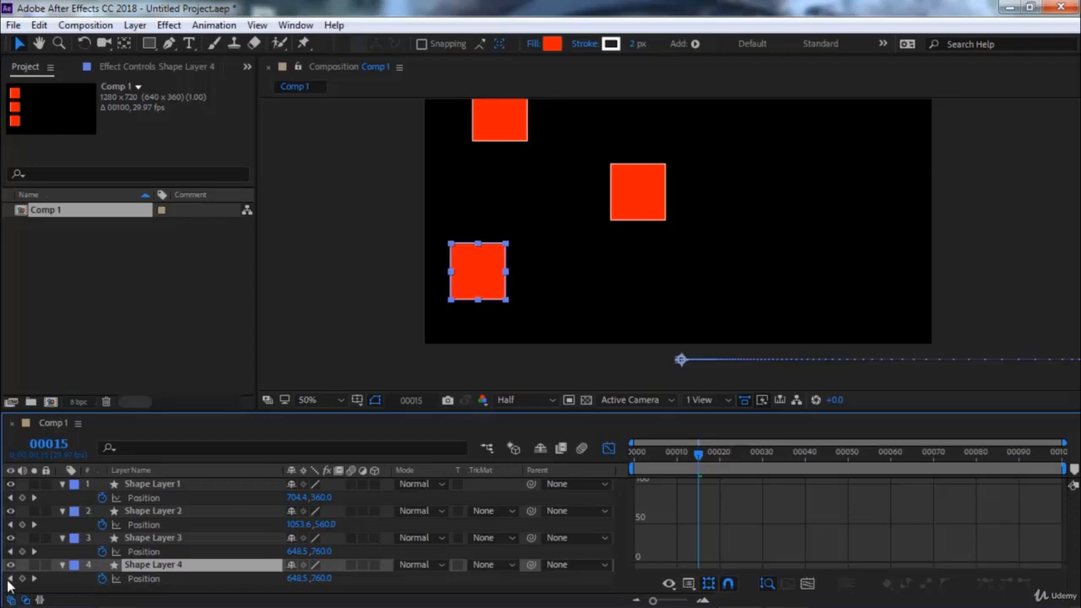
Go to the copy's first Position keyframe, close the speed graph and move the duplicate square down to Y position 880
{"action": "left_click", "coordinate": [10, 578]}
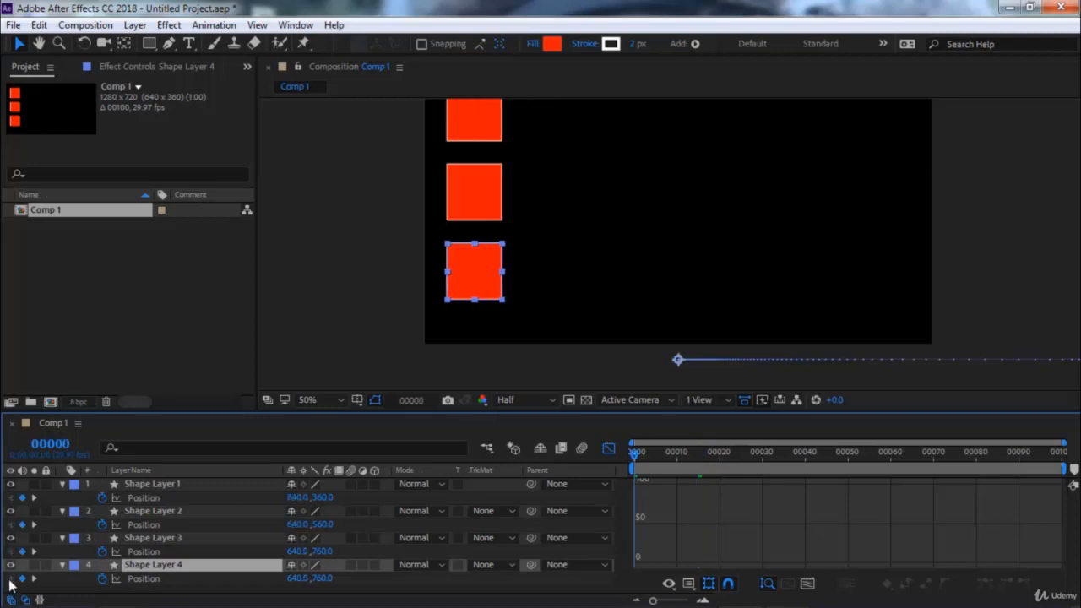
{"action": "left_click", "coordinate": [609, 449]}
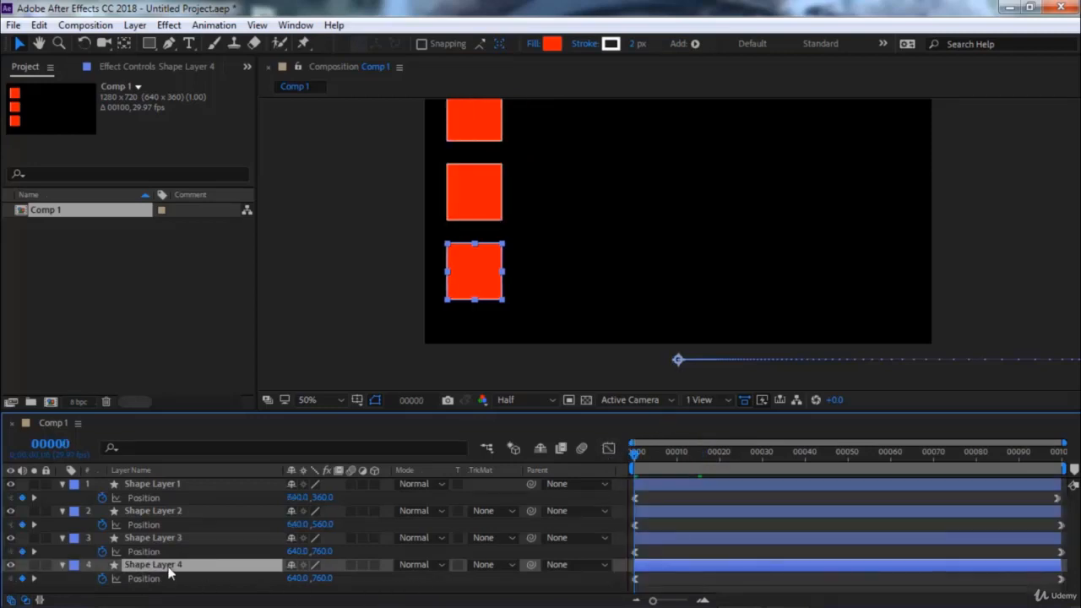
{"action": "key", "text": "shift+Down"}
{"action": "key", "text": "shift+Down"}
{"action": "key", "text": "shift+Down"}
{"action": "key", "text": "shift+Down"}
{"action": "key", "text": "shift+Down"}
{"action": "key", "text": "shift+Down"}
{"action": "key", "text": "shift+Down"}
{"action": "key", "text": "shift+Down"}
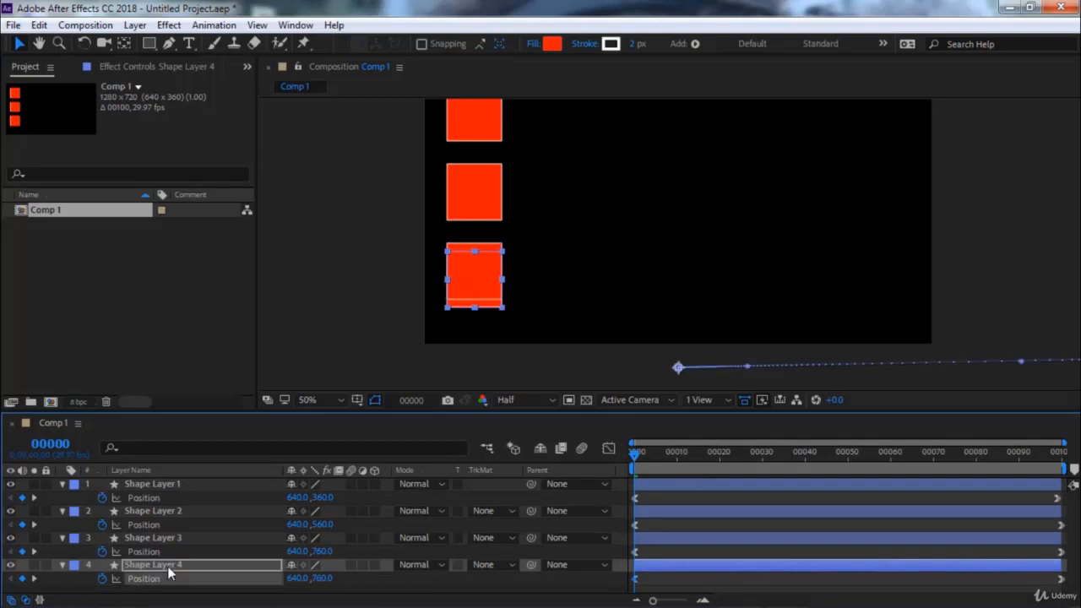
{"action": "key", "text": "shift+Down"}
{"action": "key", "text": "shift+Down"}
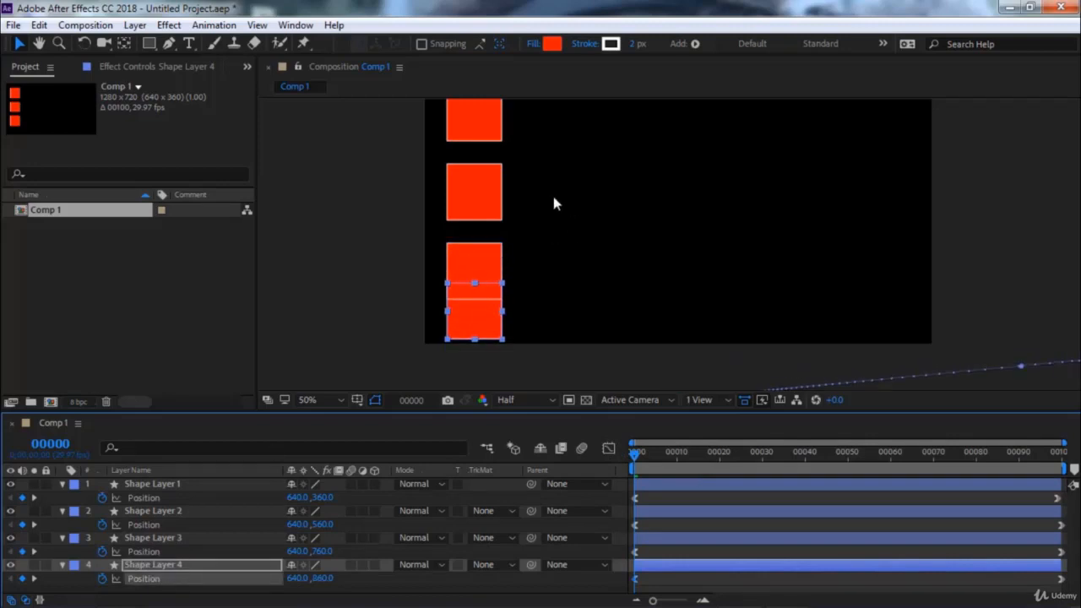
Try the undocked workspace with floating panels, moving the Info panel over the composition view
{"action": "left_click", "coordinate": [295, 26]}
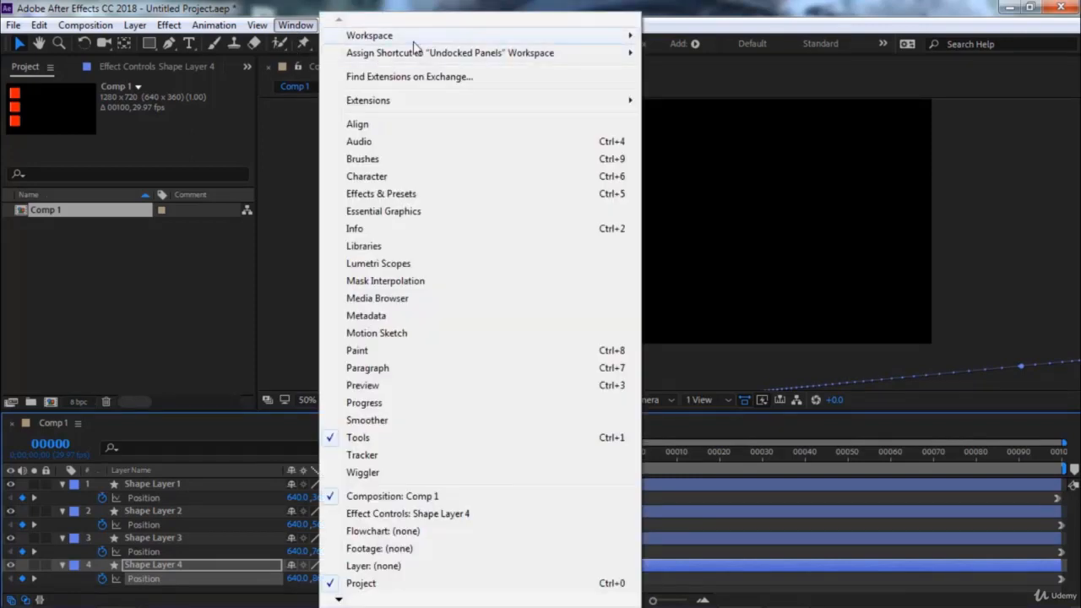
{"action": "mouse_move", "coordinate": [414, 37]}
{"action": "left_click", "coordinate": [746, 287]}
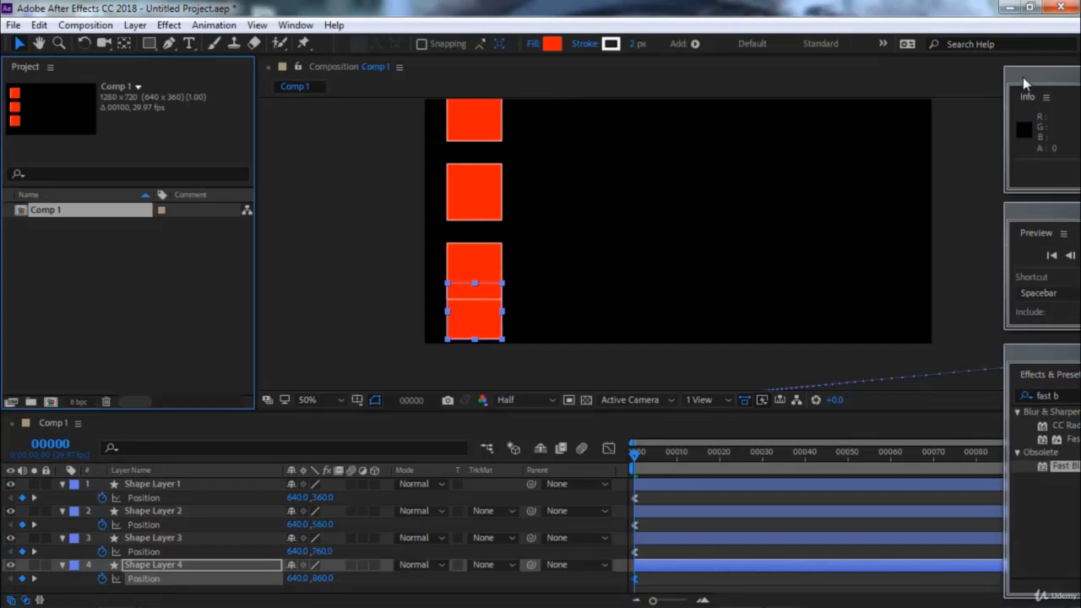
{"action": "left_click_drag", "start_coordinate": [1022, 77], "coordinate": [909, 115]}
Switch to the workspace that docks Info, Audio, Effects & Presets, Libraries and the other panels in one stacked column
{"action": "left_click", "coordinate": [297, 25]}
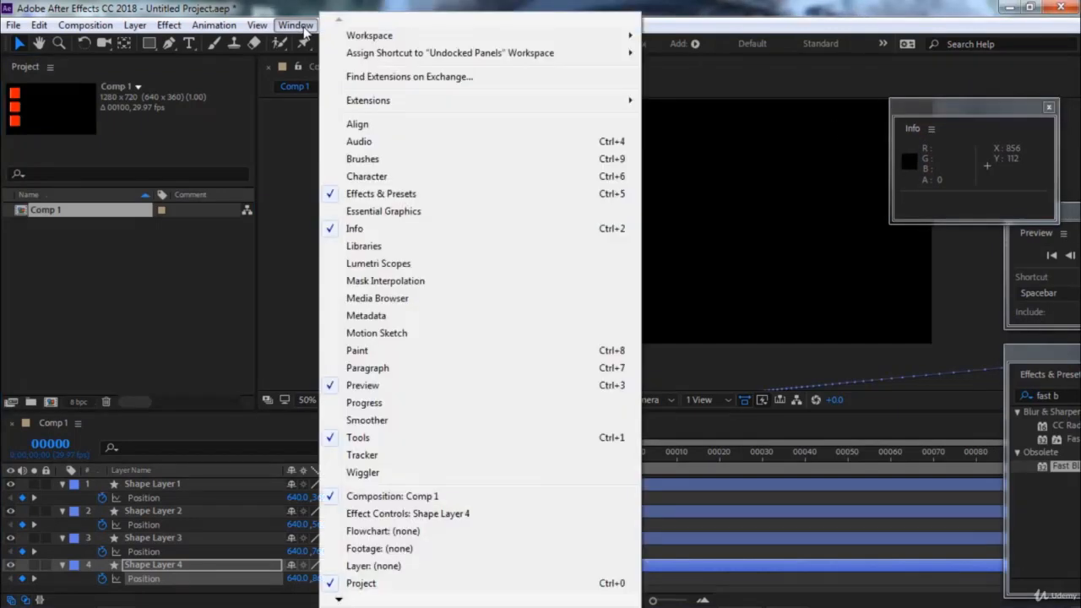
{"action": "mouse_move", "coordinate": [466, 103]}
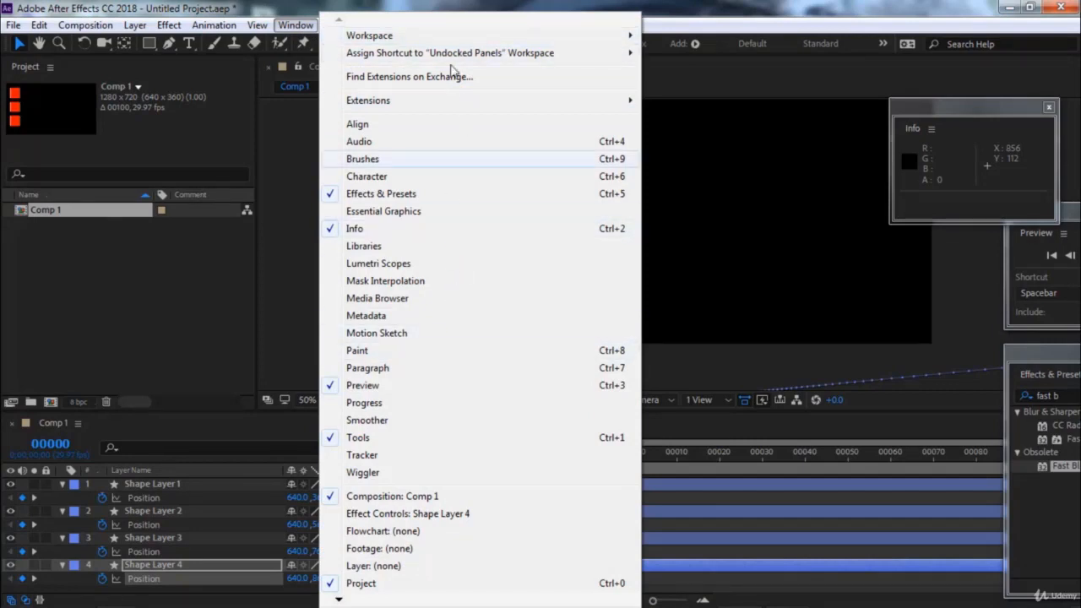
{"action": "mouse_move", "coordinate": [564, 40]}
{"action": "left_click", "coordinate": [699, 39]}
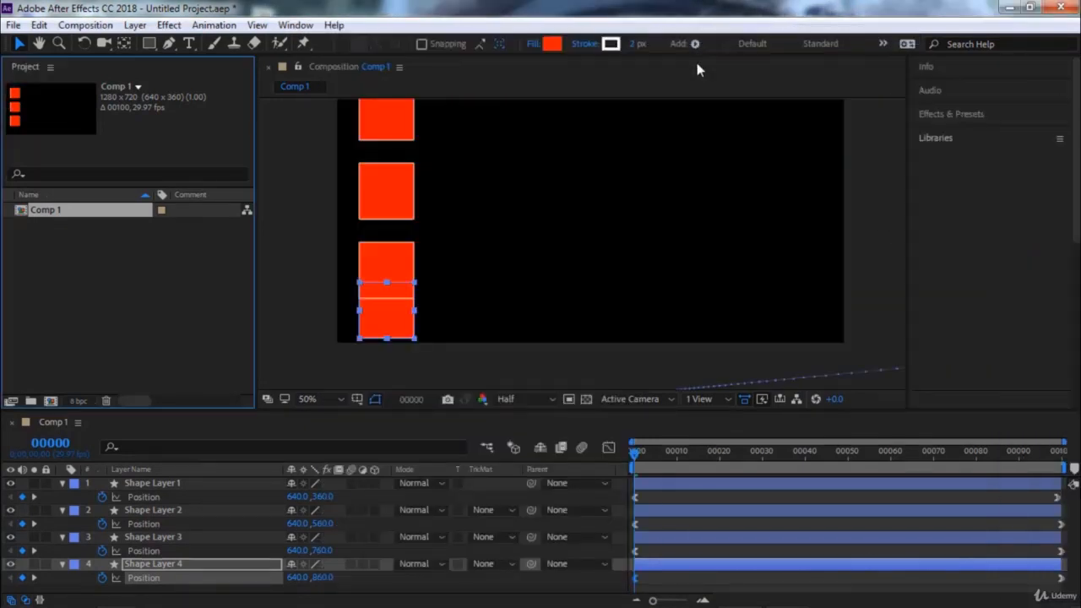
Search the effects for "fill" and apply the Generate category's Fill effect to Shape Layer 4
{"action": "left_click", "coordinate": [969, 117]}
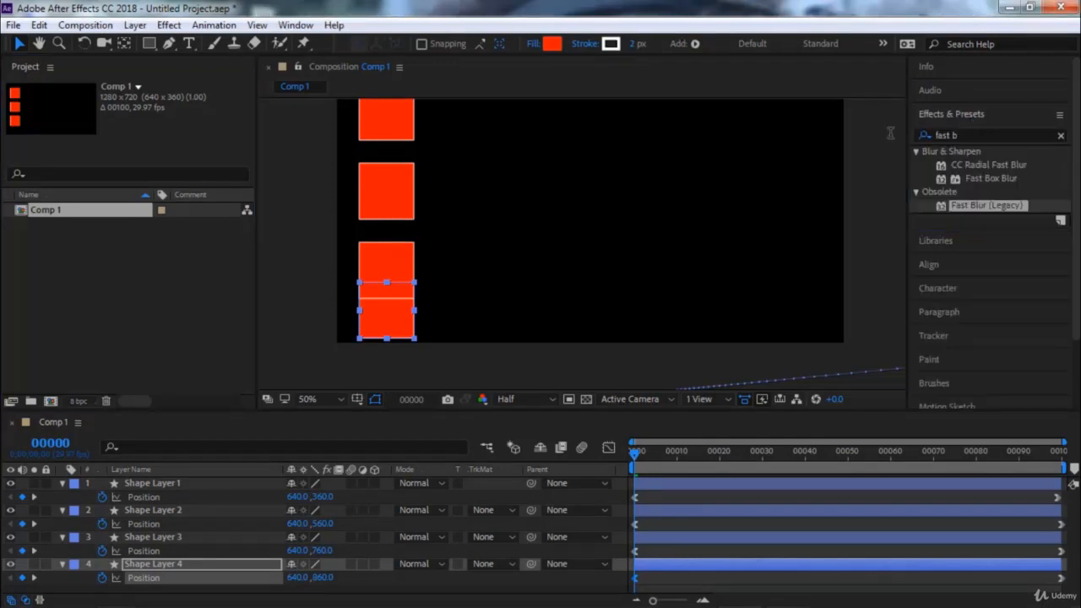
{"action": "left_click", "coordinate": [977, 136]}
{"action": "type", "text": "f"}
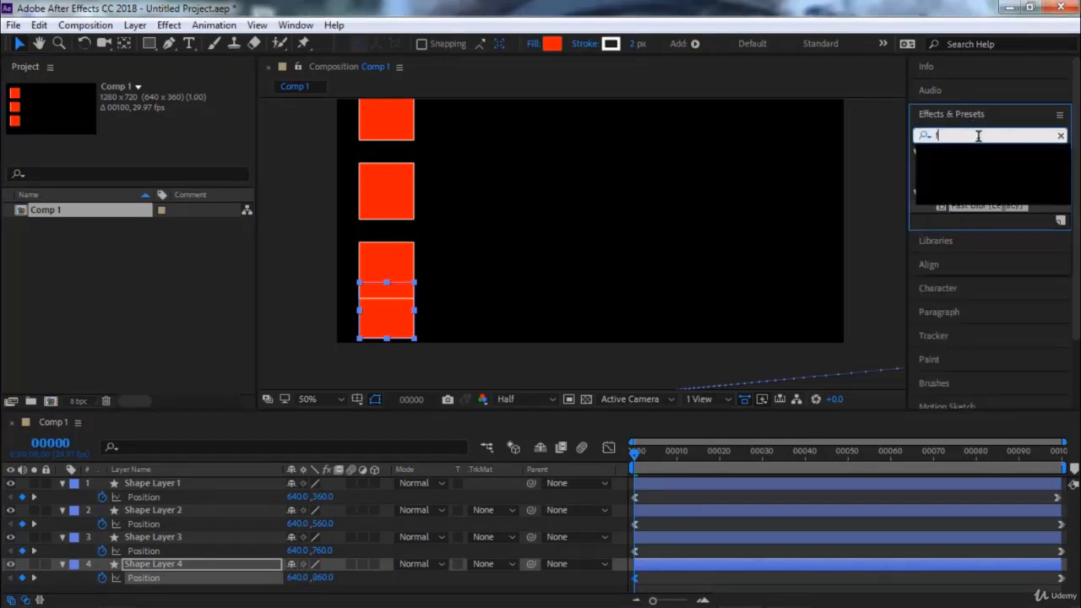
{"action": "type", "text": "ill"}
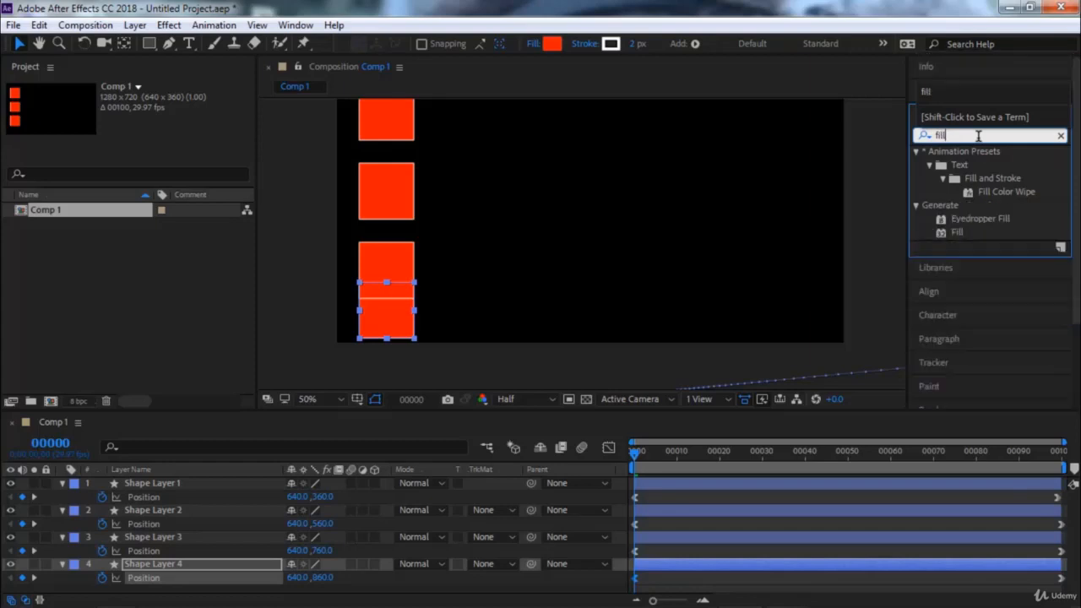
{"action": "left_click", "coordinate": [956, 233]}
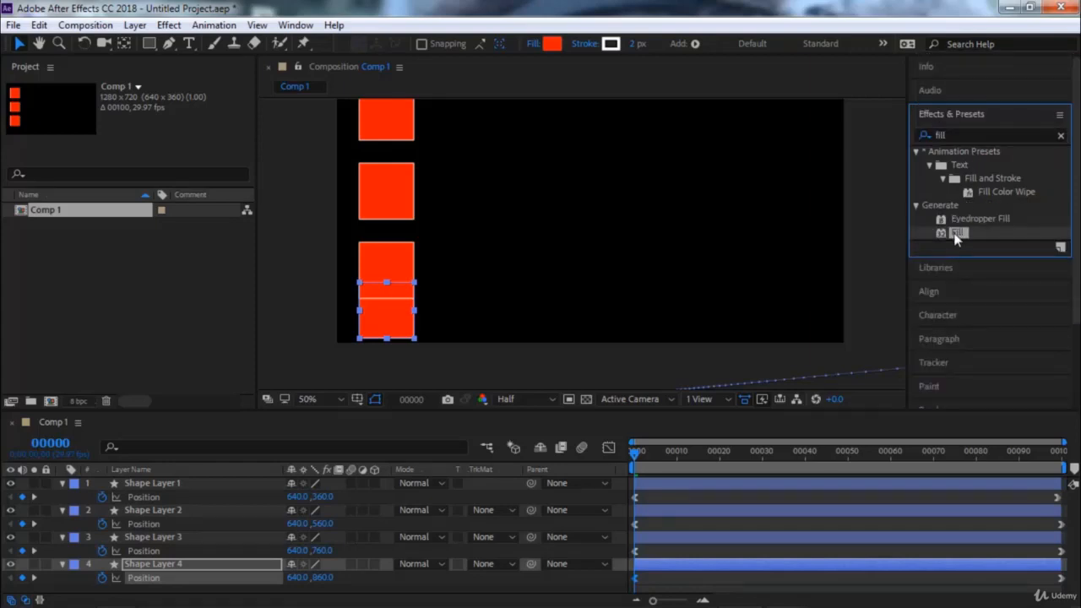
{"action": "double_click", "coordinate": [955, 234]}
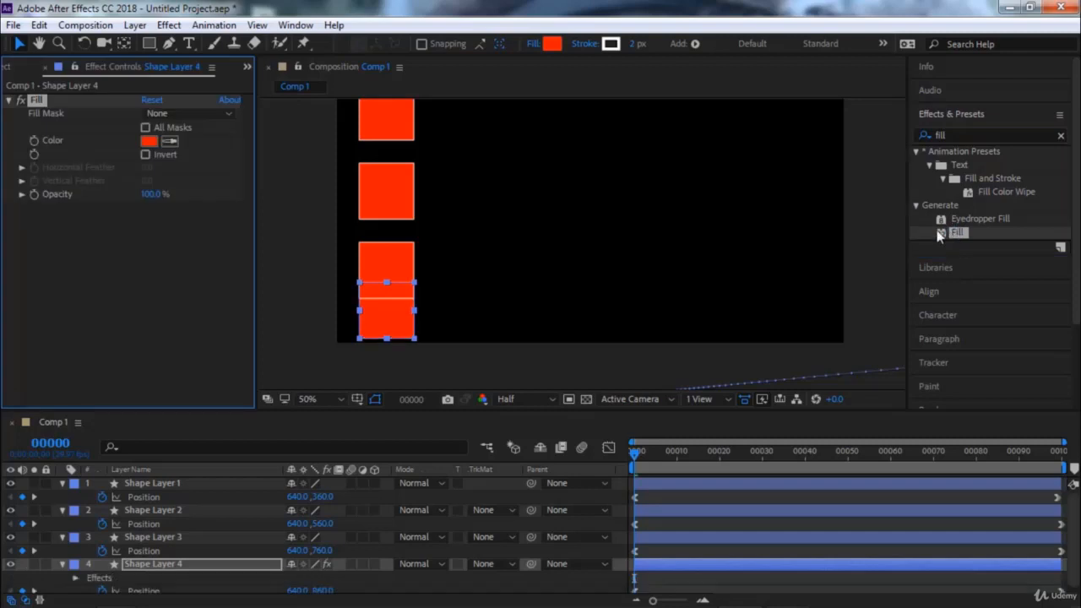
Try yellow (FCFF00) as the Fill effect's color and delete the effect from Shape Layer 4
{"action": "left_click", "coordinate": [148, 140]}
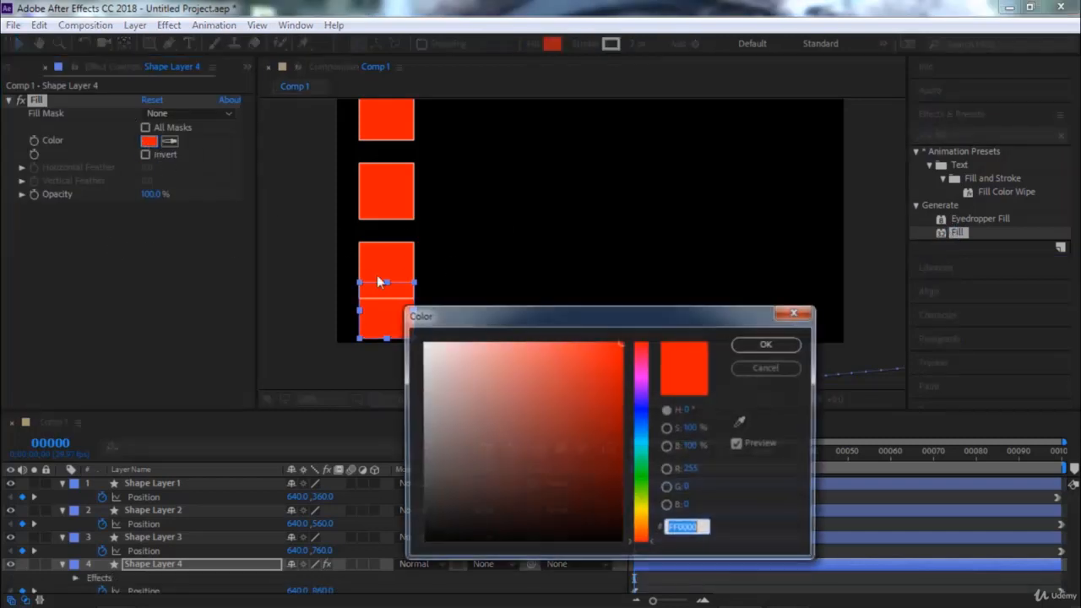
{"action": "left_click", "coordinate": [639, 509]}
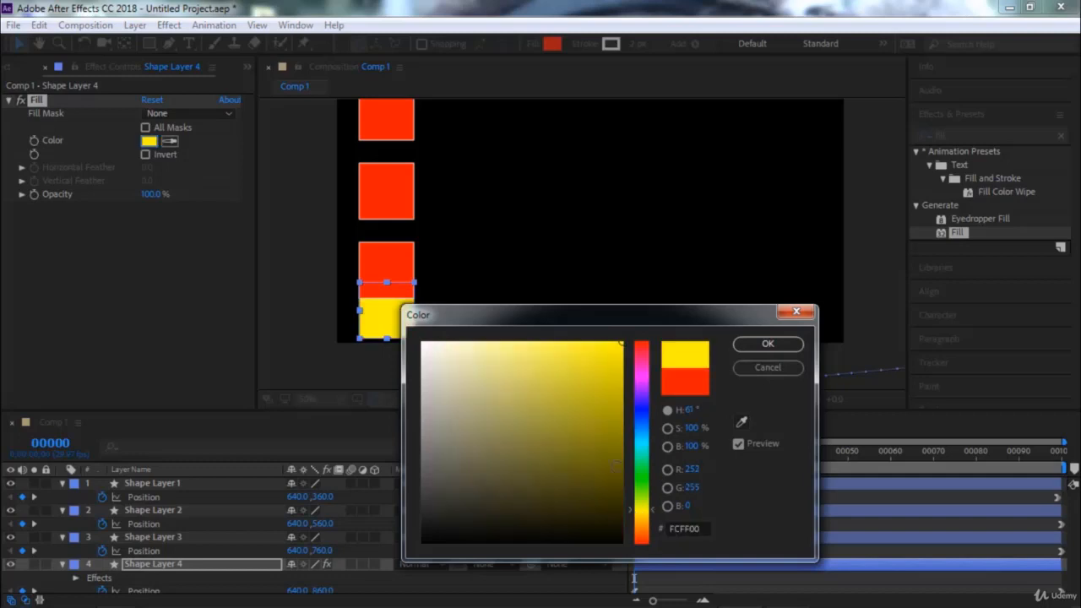
{"action": "left_click", "coordinate": [750, 345]}
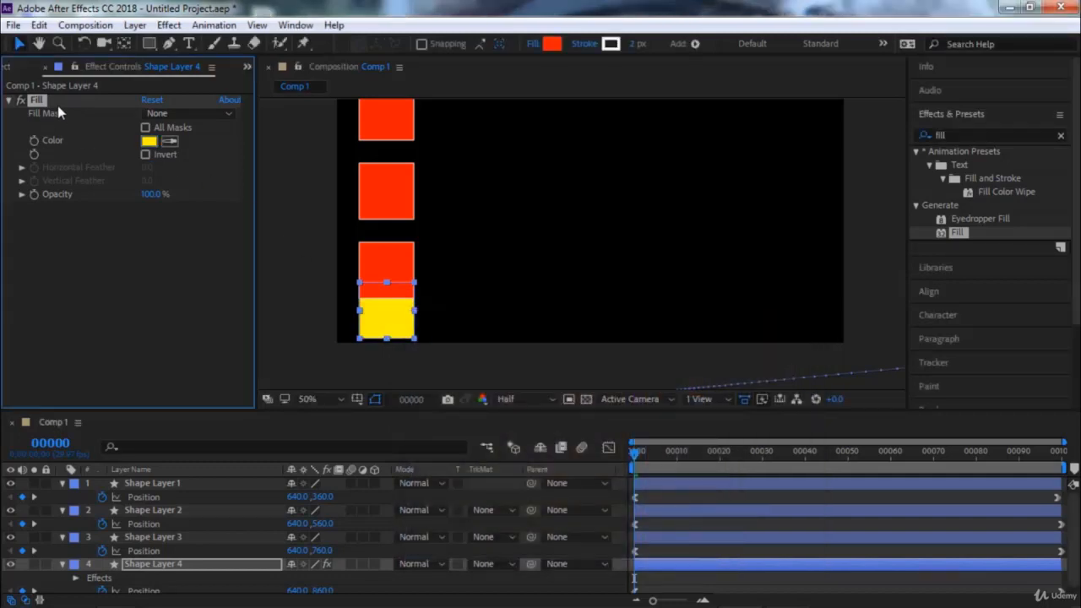
{"action": "key", "text": "Delete"}
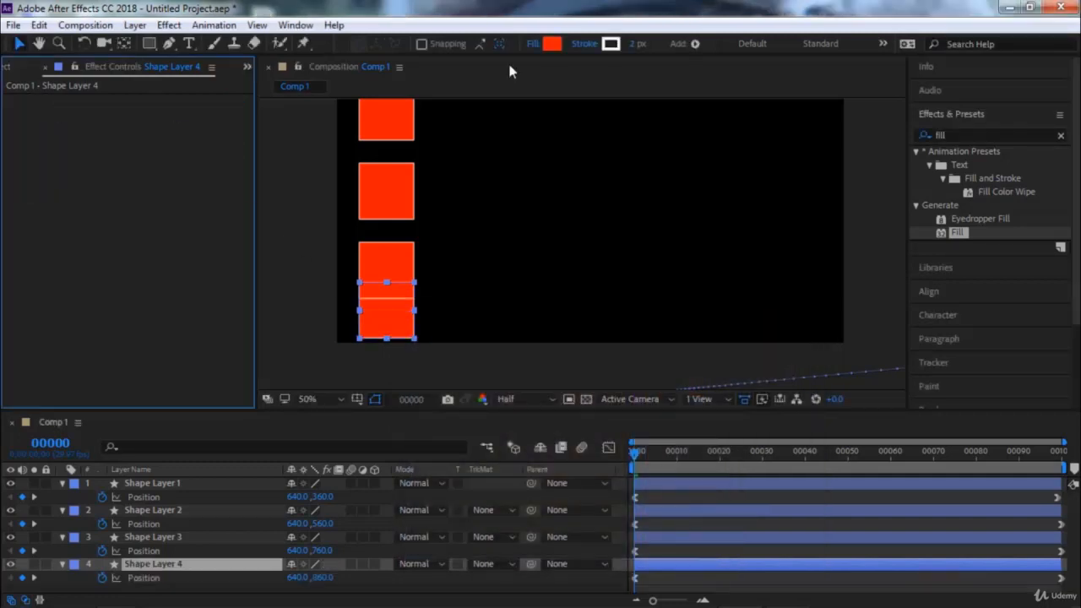
Change Shape Layer 4's own shape fill color to yellow
{"action": "left_click", "coordinate": [551, 44]}
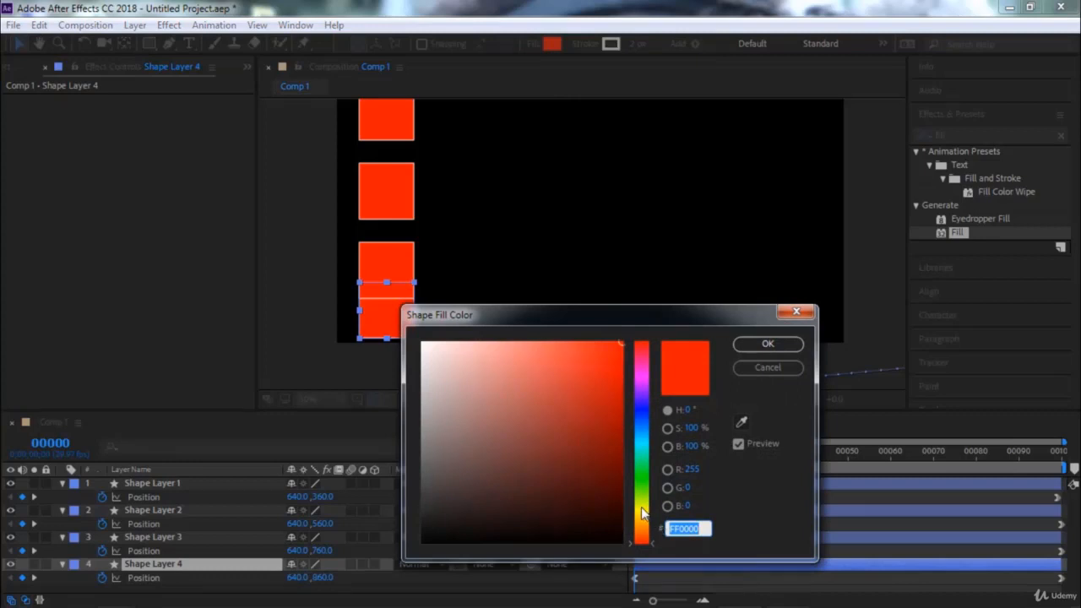
{"action": "left_click", "coordinate": [642, 507]}
{"action": "left_click", "coordinate": [766, 345]}
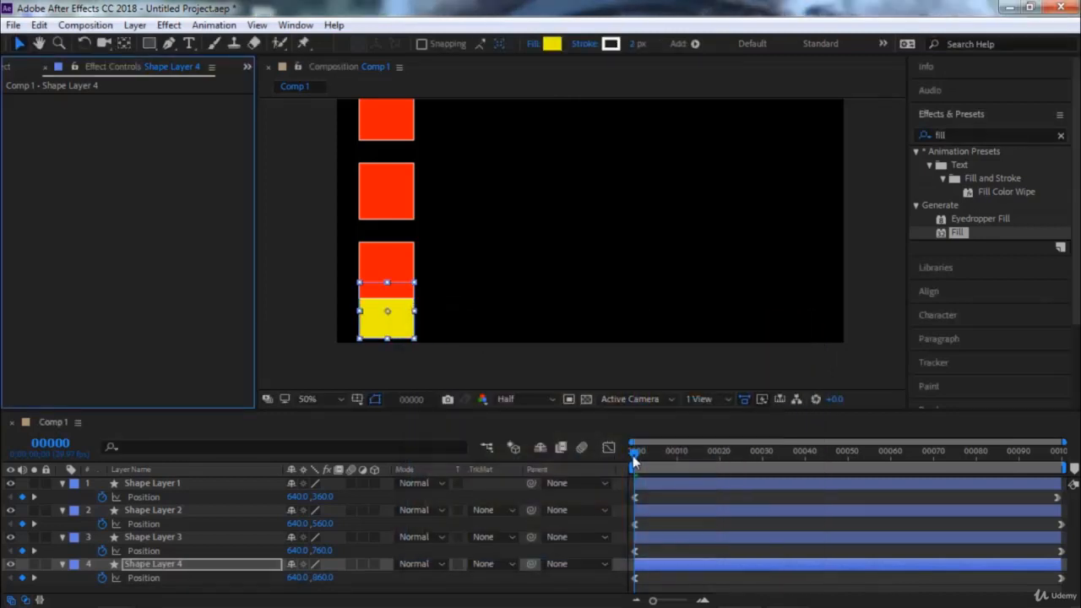
In Shape Layer 4's Position speed graph, stretch the end keyframe's handle back to about frame 50 and preview, stopping at frame 29
{"action": "left_click", "coordinate": [185, 566]}
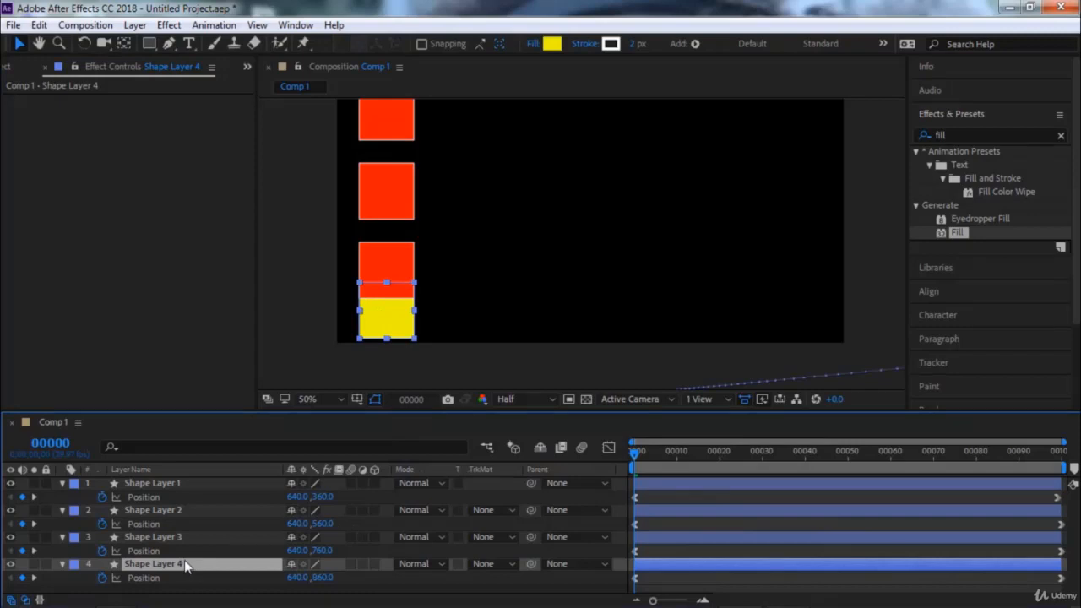
{"action": "left_click", "coordinate": [180, 576]}
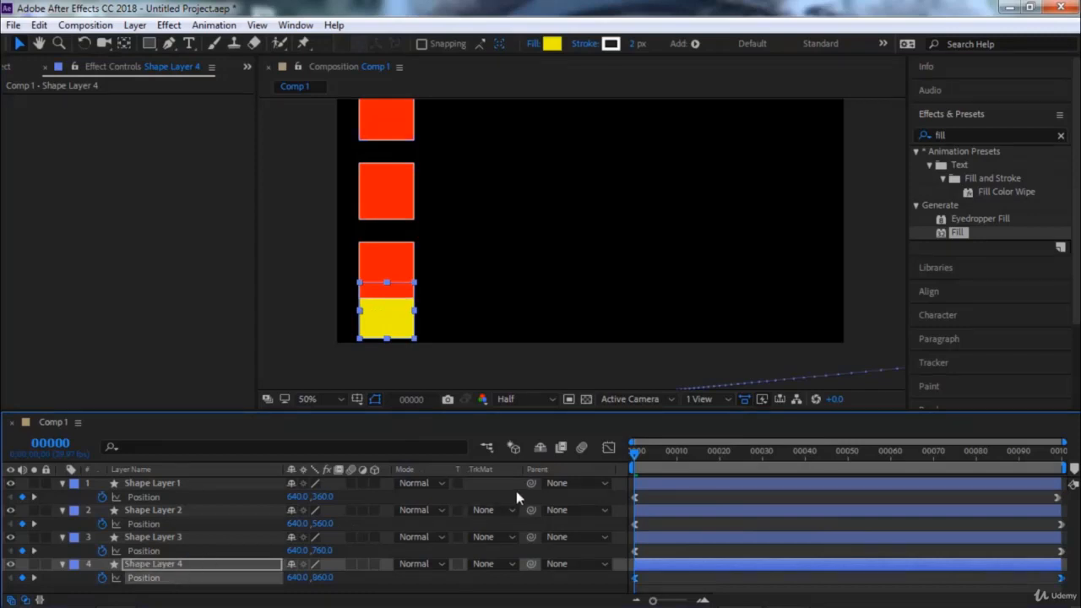
{"action": "left_click", "coordinate": [608, 448]}
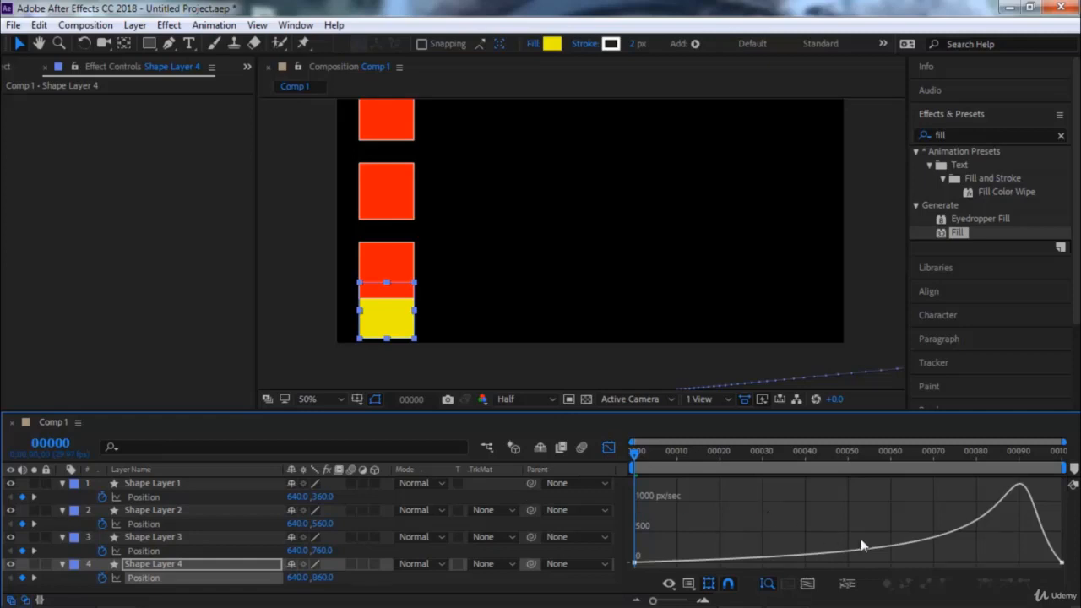
{"action": "left_click", "coordinate": [1057, 563]}
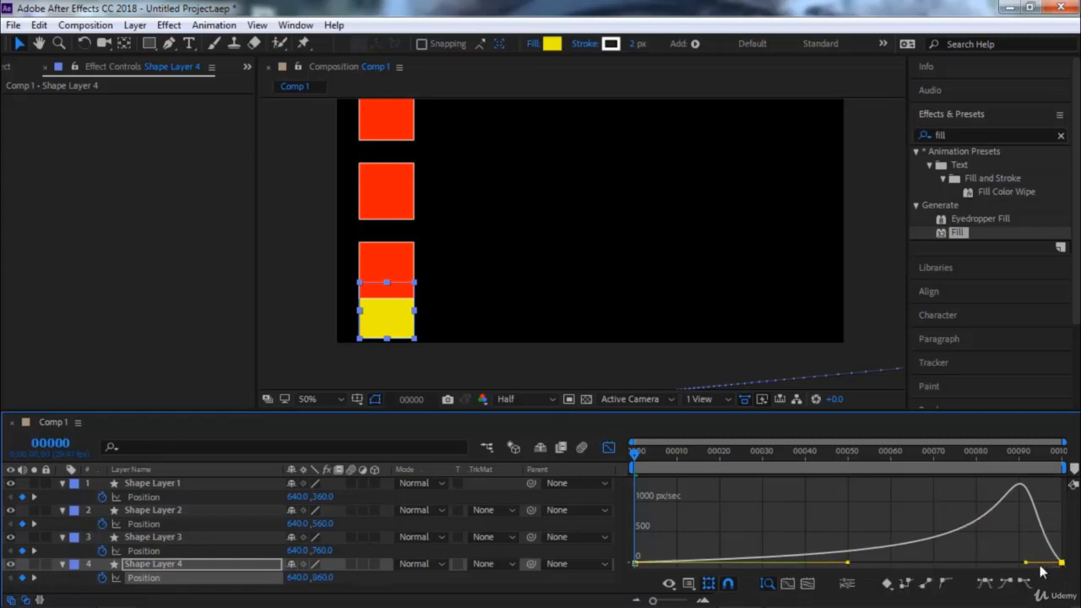
{"action": "left_click_drag", "start_coordinate": [1028, 566], "coordinate": [843, 563]}
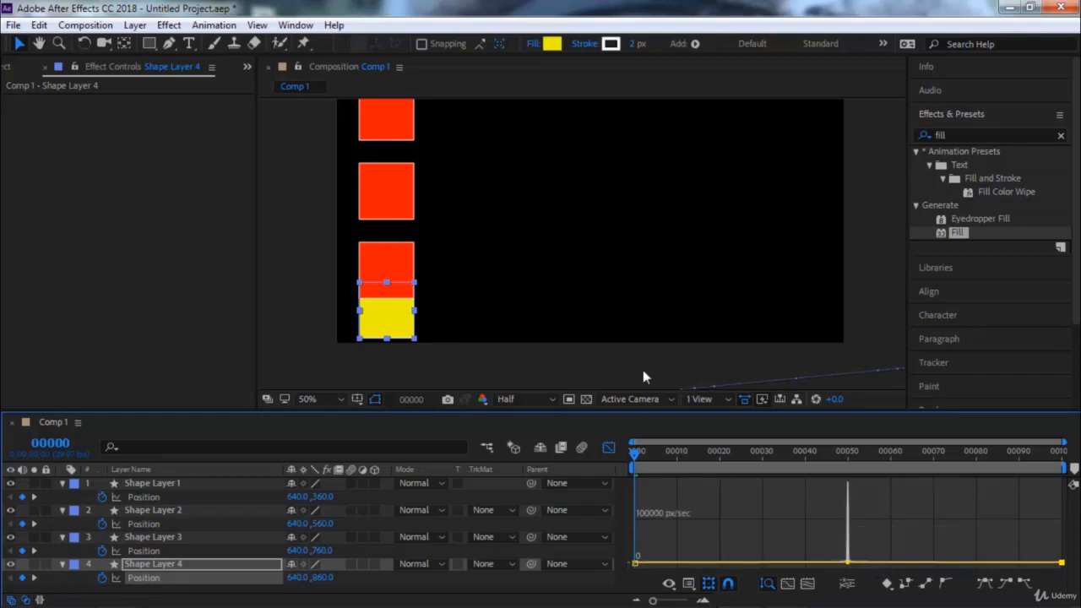
{"action": "key", "text": "space"}
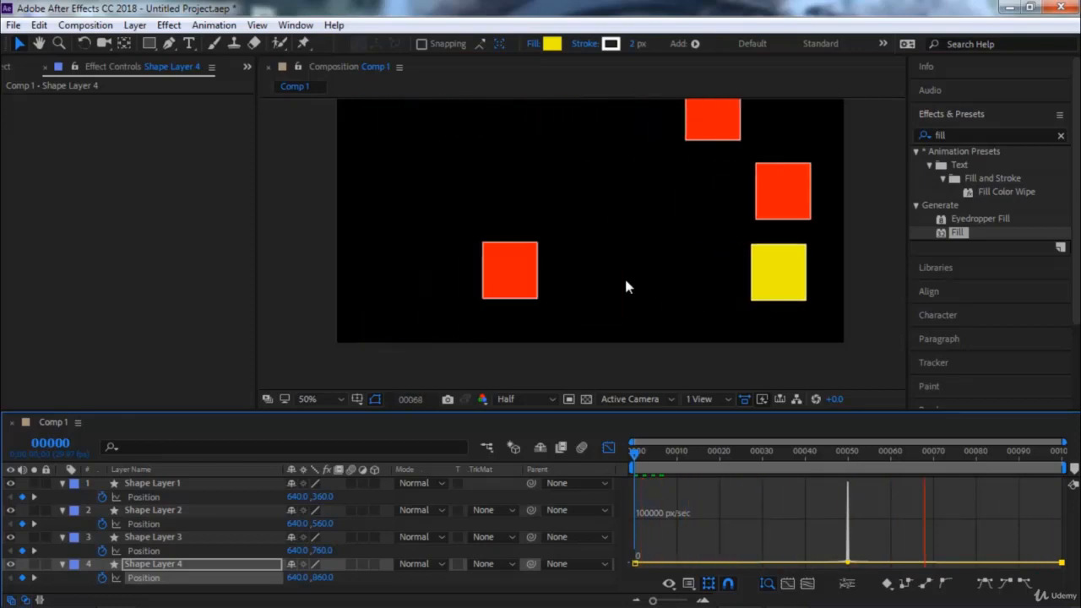
{"action": "left_click", "coordinate": [760, 456]}
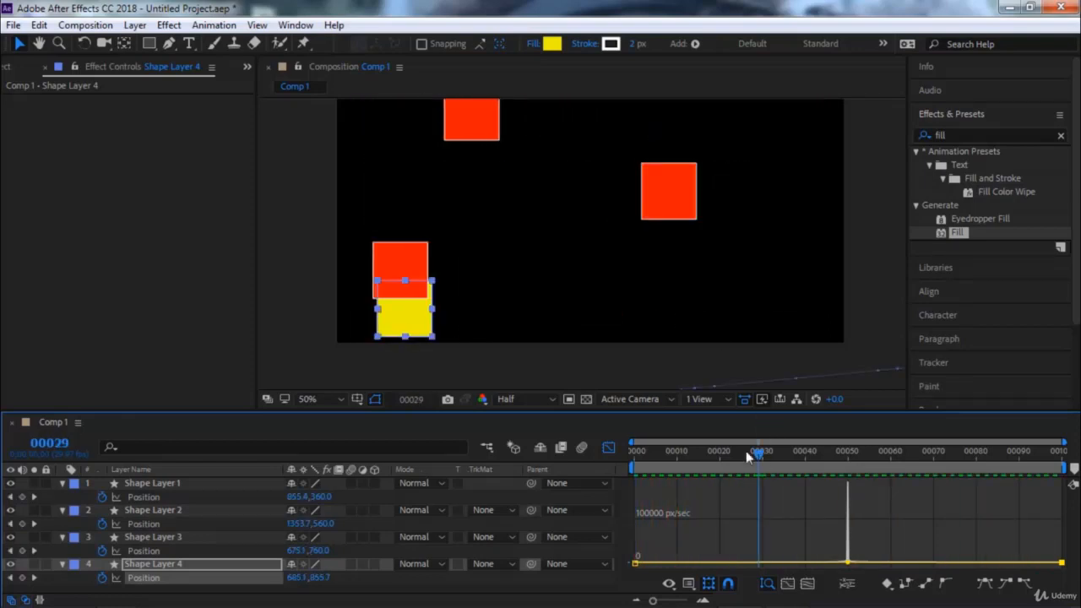
Close the speed graph, go to frame 99 and nudge the yellow square down to Y position 850
{"action": "left_click", "coordinate": [608, 447]}
{"action": "left_click_drag", "start_coordinate": [757, 459], "coordinate": [1077, 453]}
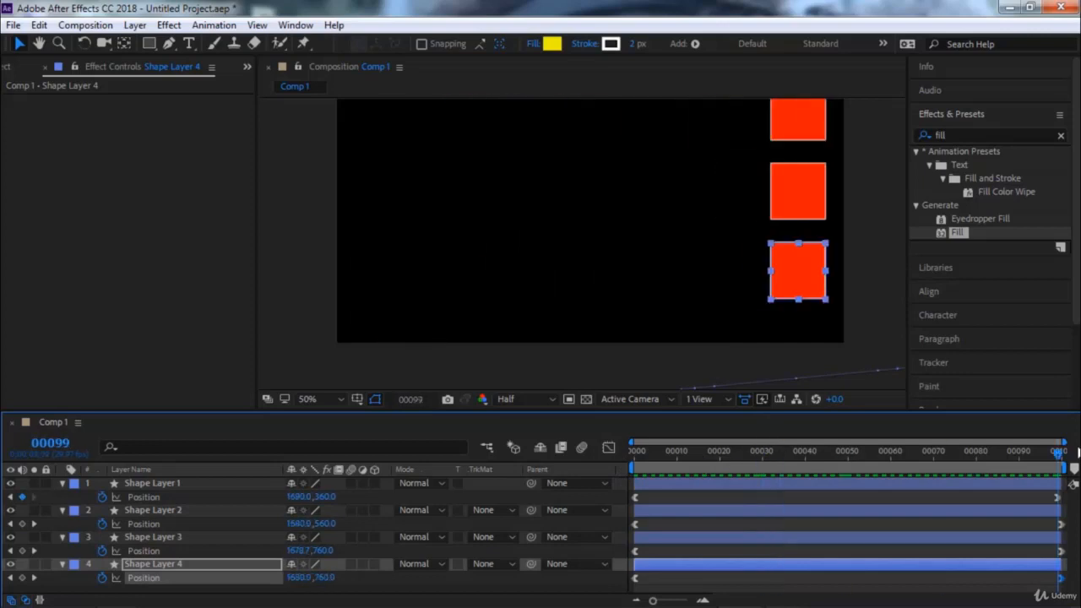
{"action": "key", "text": "Down"}
{"action": "key", "text": "Down"}
{"action": "key", "text": "Down"}
{"action": "key", "text": "Down"}
{"action": "key", "text": "Down"}
{"action": "key", "text": "Down"}
{"action": "key", "text": "Down"}
{"action": "key", "text": "Down"}
{"action": "key", "text": "Down"}
{"action": "key", "text": "Down"}
{"action": "key", "text": "Down"}
{"action": "key", "text": "Down"}
{"action": "key", "text": "Down"}
{"action": "key", "text": "Down"}
{"action": "key", "text": "Down"}
{"action": "key", "text": "Down"}
{"action": "key", "text": "Down"}
{"action": "key", "text": "Down"}
{"action": "key", "text": "Down"}
{"action": "key", "text": "Down"}
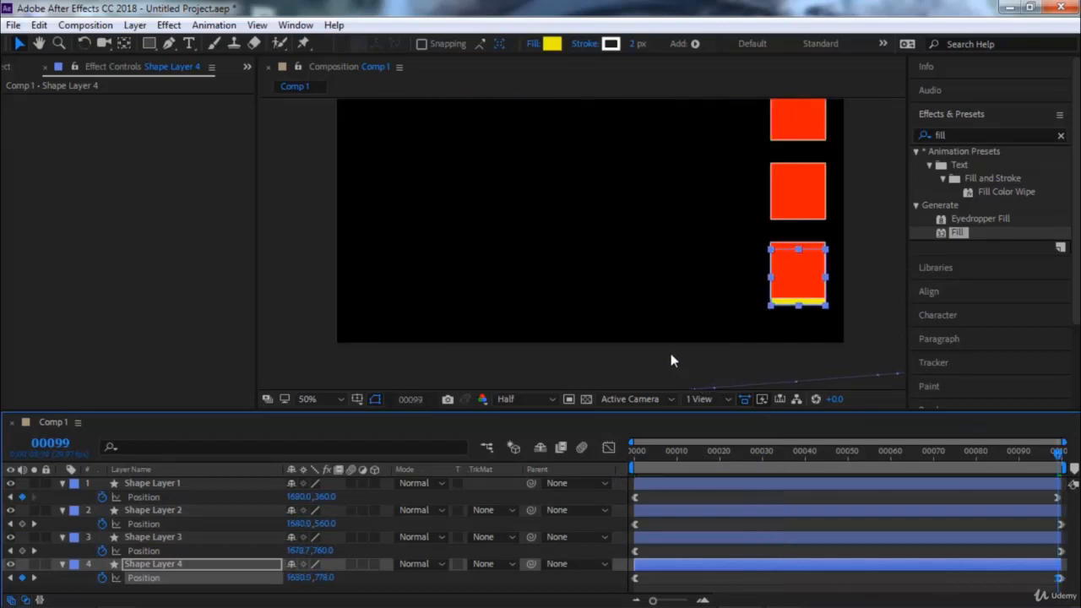
{"action": "key", "text": "Down"}
{"action": "key", "text": "Down"}
{"action": "key", "text": "Down"}
{"action": "key", "text": "Down"}
{"action": "key", "text": "Down"}
{"action": "key", "text": "Down"}
{"action": "key", "text": "Down"}
{"action": "key", "text": "Down"}
{"action": "key", "text": "Down"}
{"action": "key", "text": "Down"}
{"action": "key", "text": "Down"}
{"action": "key", "text": "Down"}
{"action": "key", "text": "Down"}
{"action": "key", "text": "Down"}
{"action": "key", "text": "Down"}
{"action": "key", "text": "Down"}
{"action": "key", "text": "Down"}
{"action": "key", "text": "Down"}
{"action": "key", "text": "Down"}
{"action": "key", "text": "Down"}
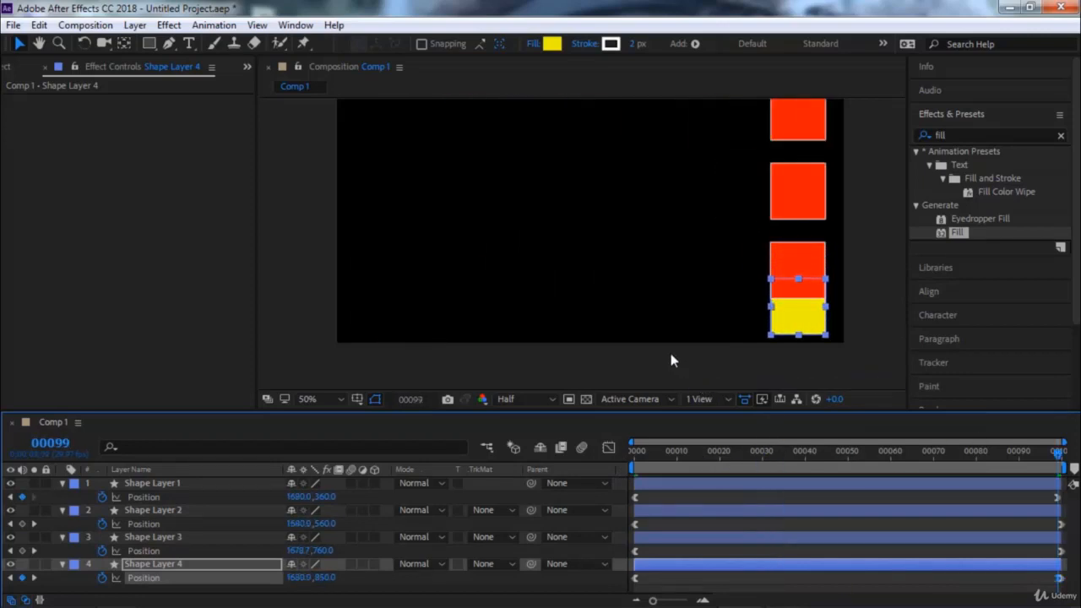
Preview from frame 0, stop at frame 40 and enable motion blur for the composition and all four shape layers
{"action": "key", "text": "Home"}
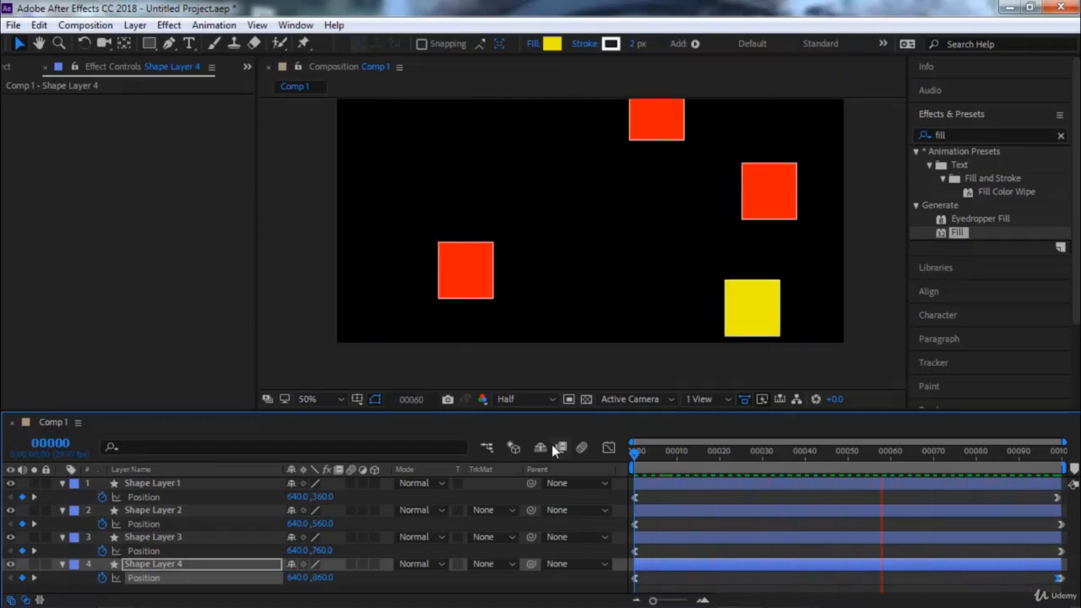
{"action": "left_click", "coordinate": [804, 459]}
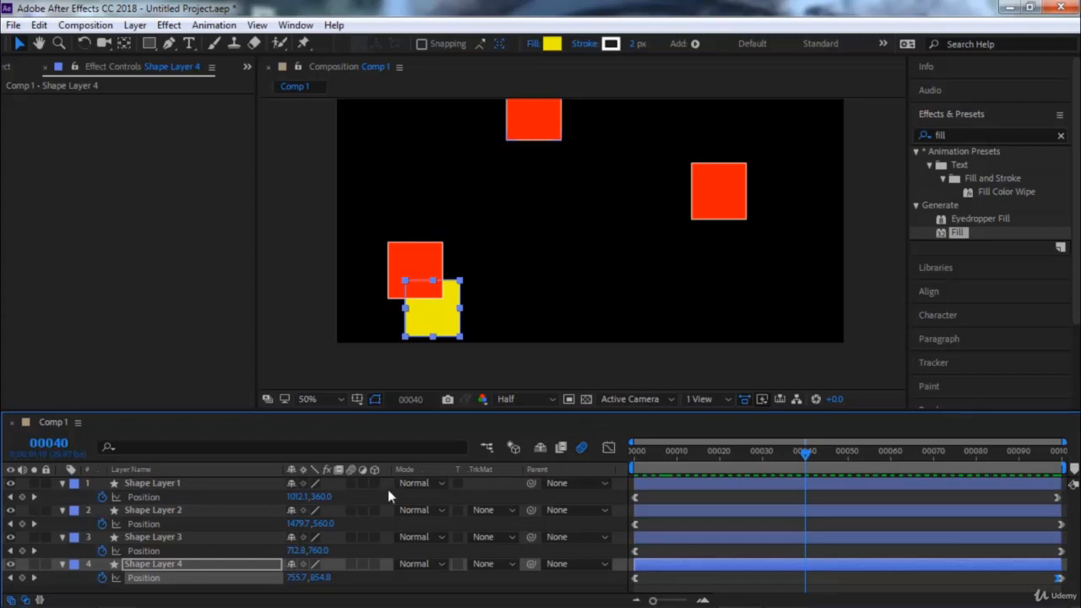
{"action": "left_click_drag", "start_coordinate": [348, 511], "coordinate": [349, 564]}
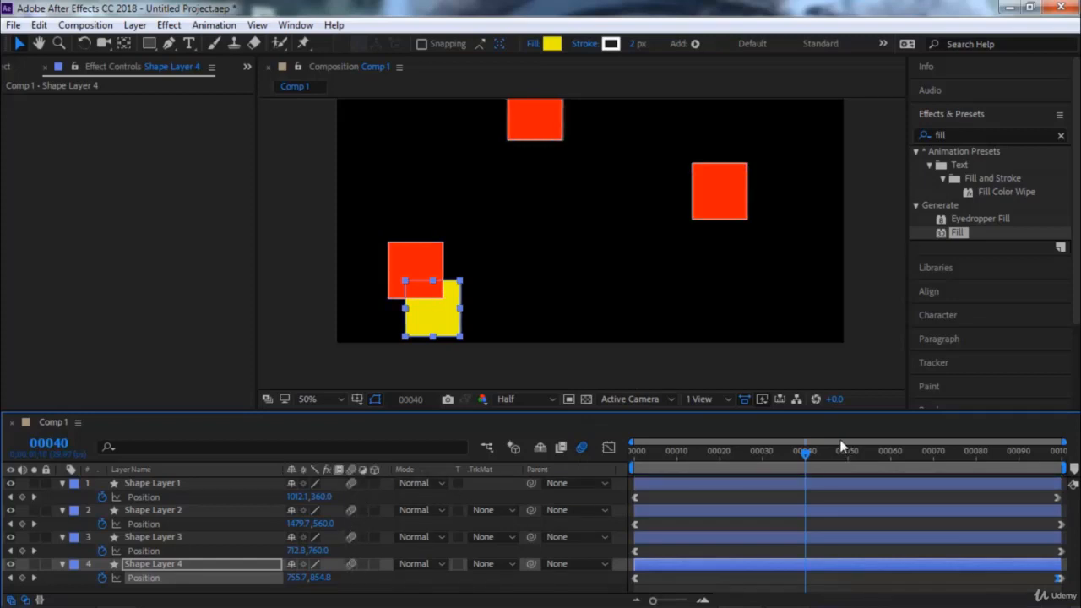
Examine the motion blur at frames 49 and 91, and preview from frame 0, stopping at frame 16
{"action": "mouse_move", "coordinate": [841, 456]}
{"action": "left_mouse_down"}
{"action": "mouse_move", "coordinate": [867, 456]}
{"action": "mouse_move", "coordinate": [843, 459]}
{"action": "left_mouse_up"}
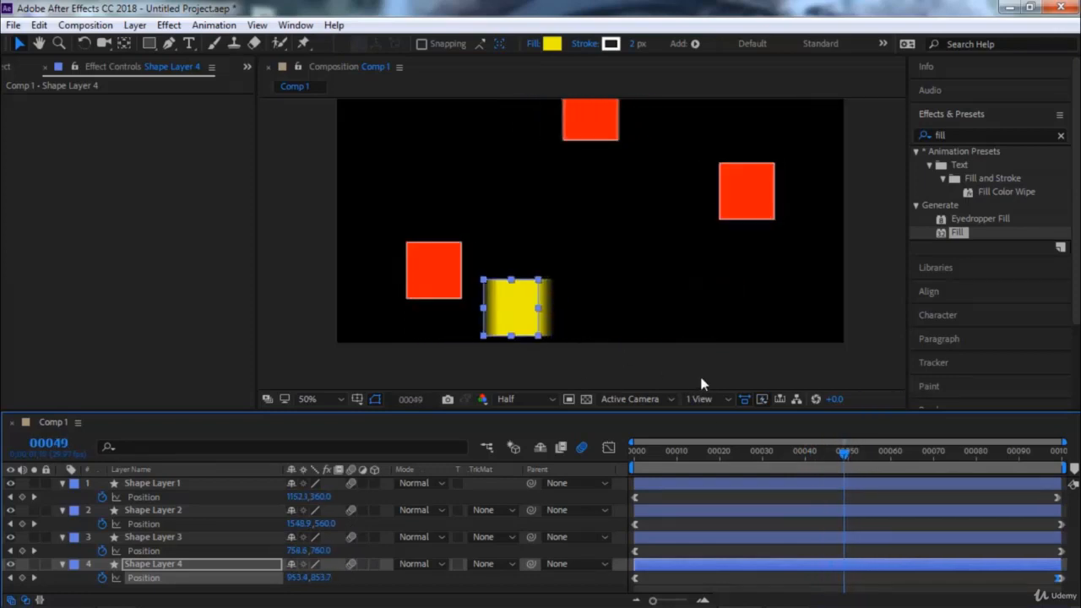
{"action": "left_click_drag", "start_coordinate": [843, 449], "coordinate": [1018, 452]}
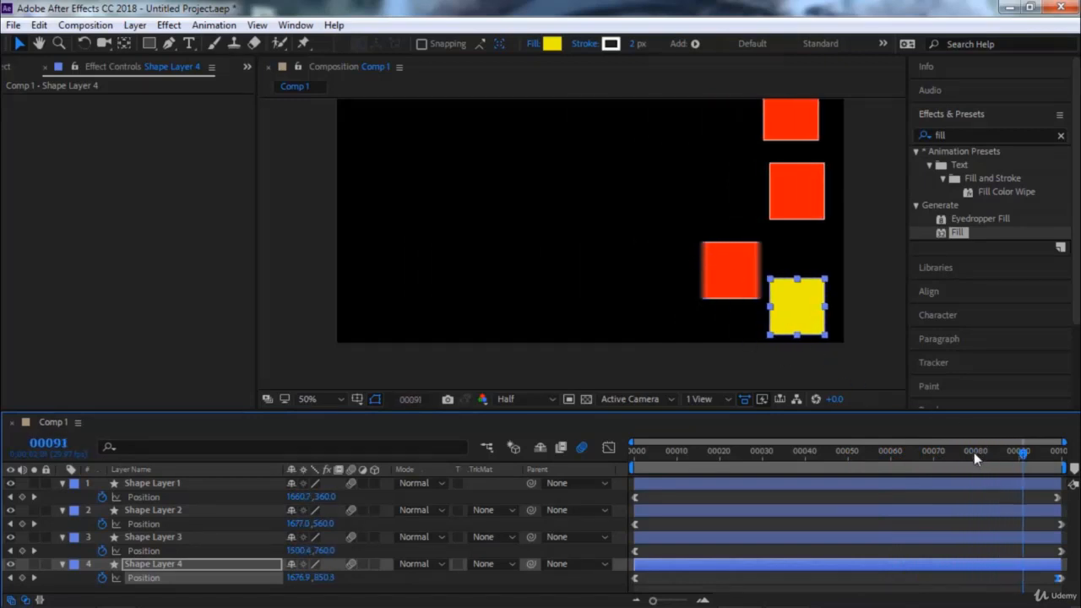
{"action": "left_click_drag", "start_coordinate": [974, 452], "coordinate": [580, 455]}
{"action": "key", "text": "space"}
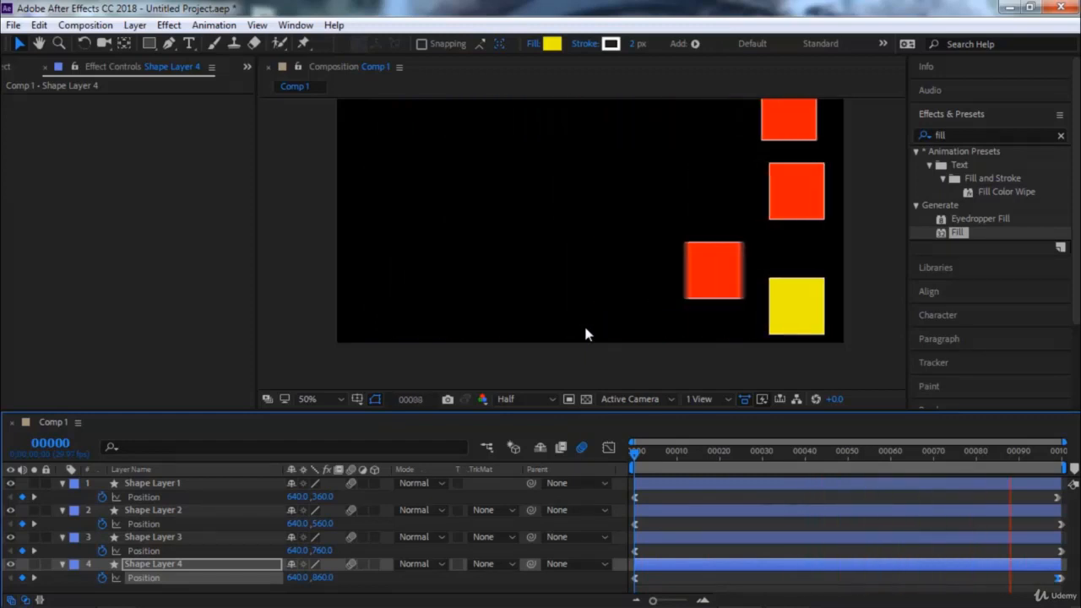
{"action": "left_click", "coordinate": [701, 458]}
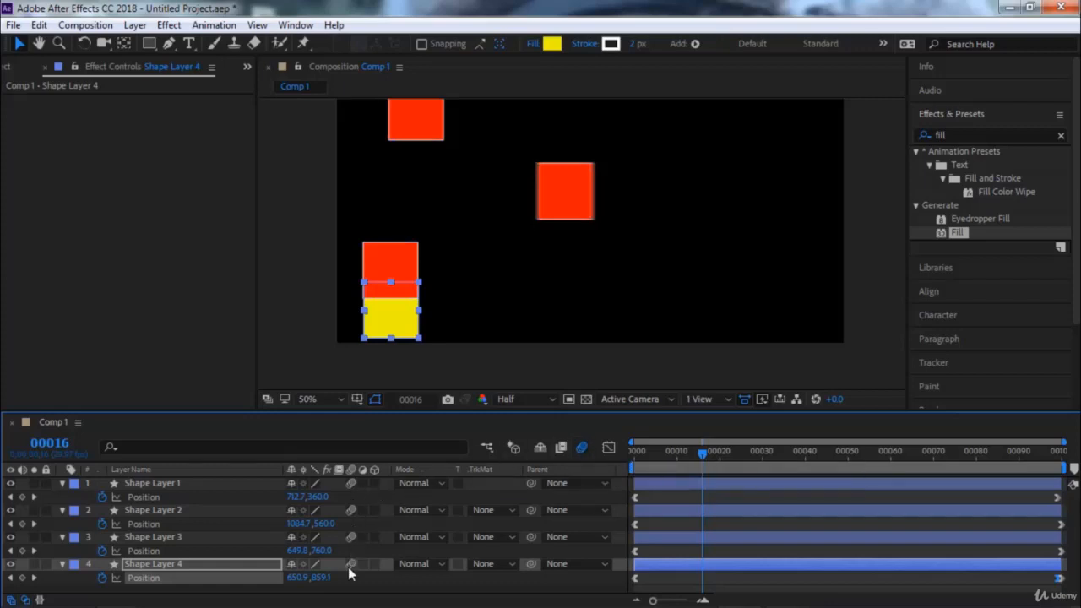
Turn off motion blur for Shape Layer 1 and check the animation from frame 0, ending around frame 7
{"action": "left_click", "coordinate": [351, 483]}
{"action": "key", "text": "Home"}
{"action": "key", "text": "space"}
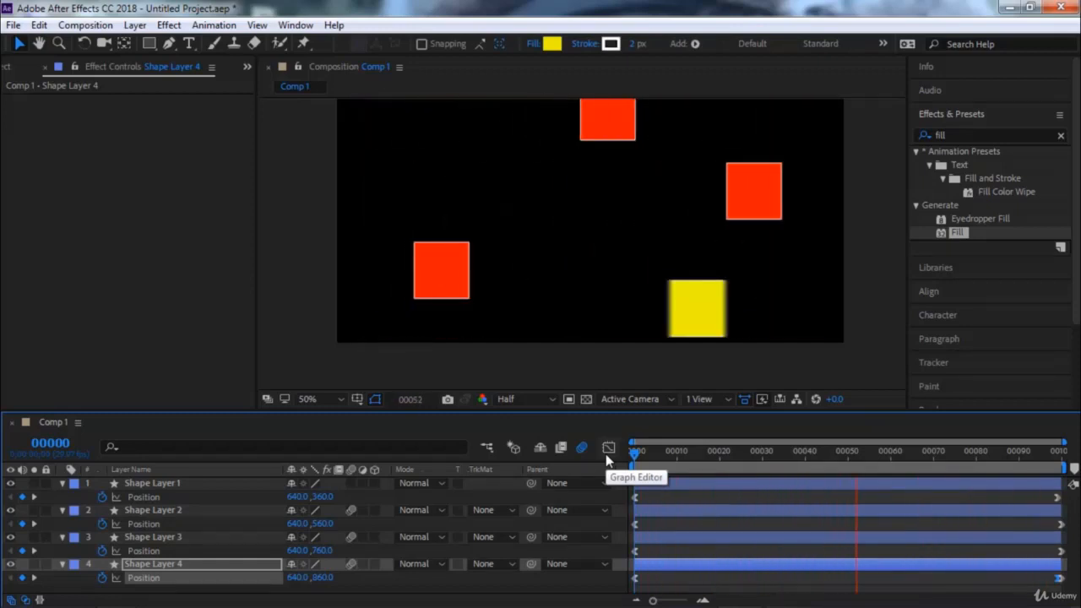
{"action": "left_click", "coordinate": [673, 454]}
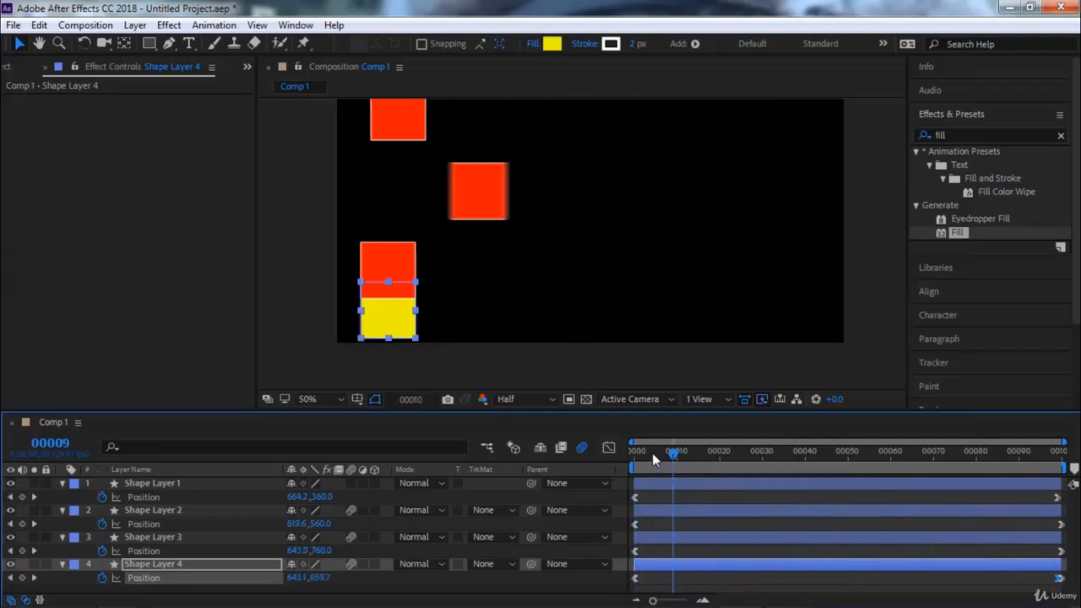
{"action": "left_click_drag", "start_coordinate": [652, 453], "coordinate": [667, 450]}
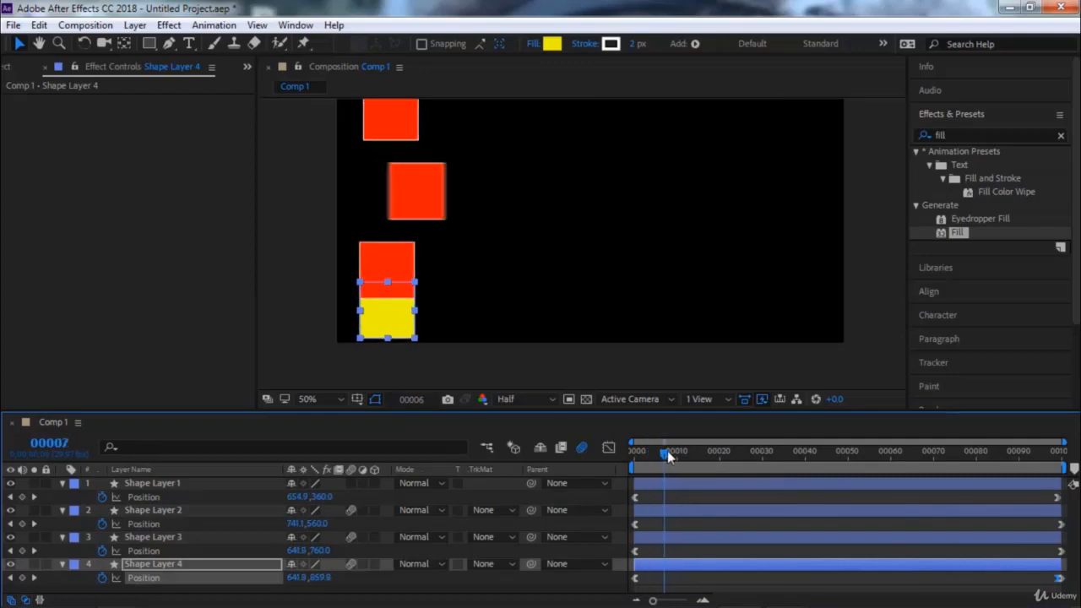